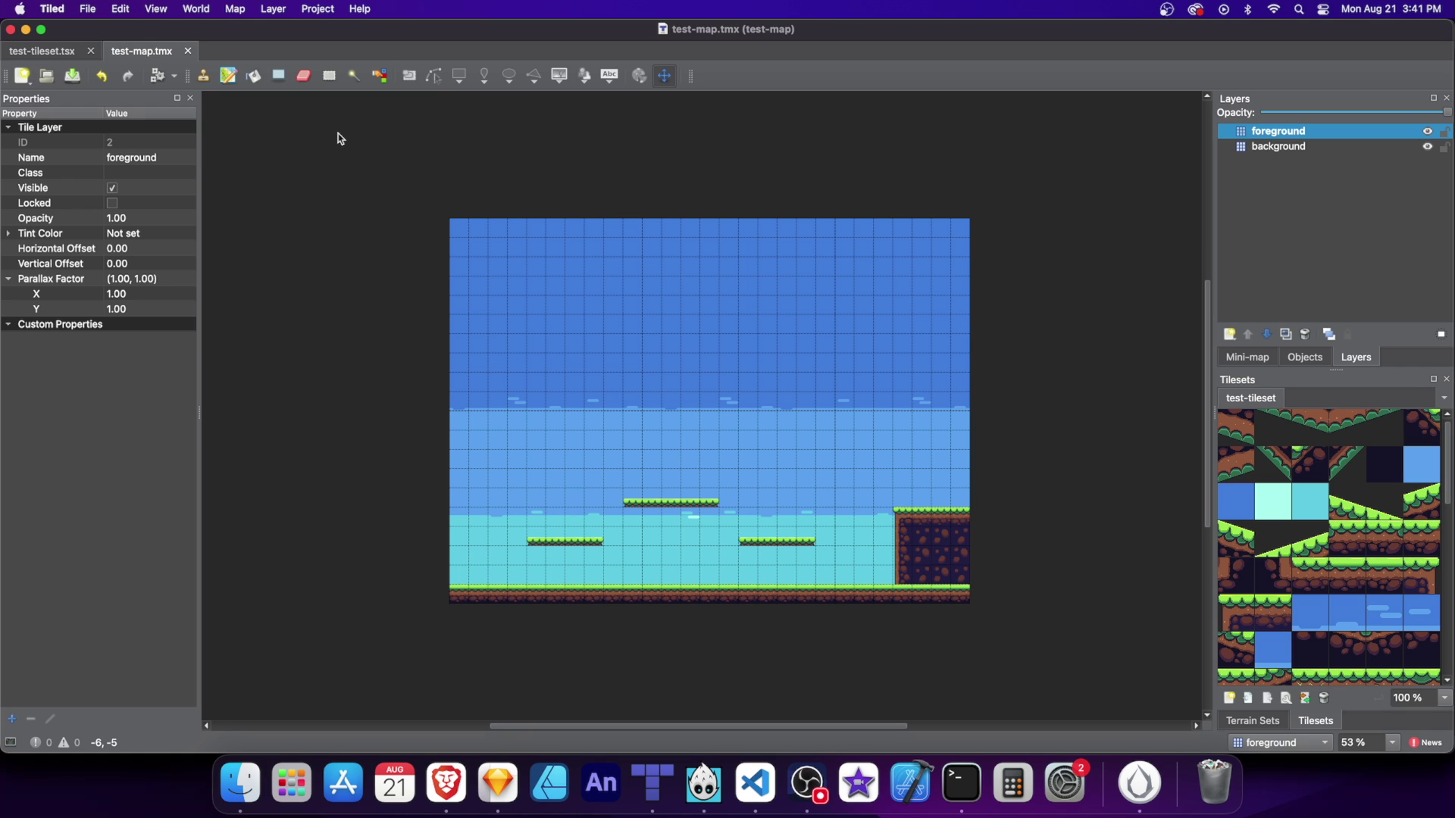
Look over the tileset's tiles, then return to the test-map file in Tiled
left_click(53, 53)
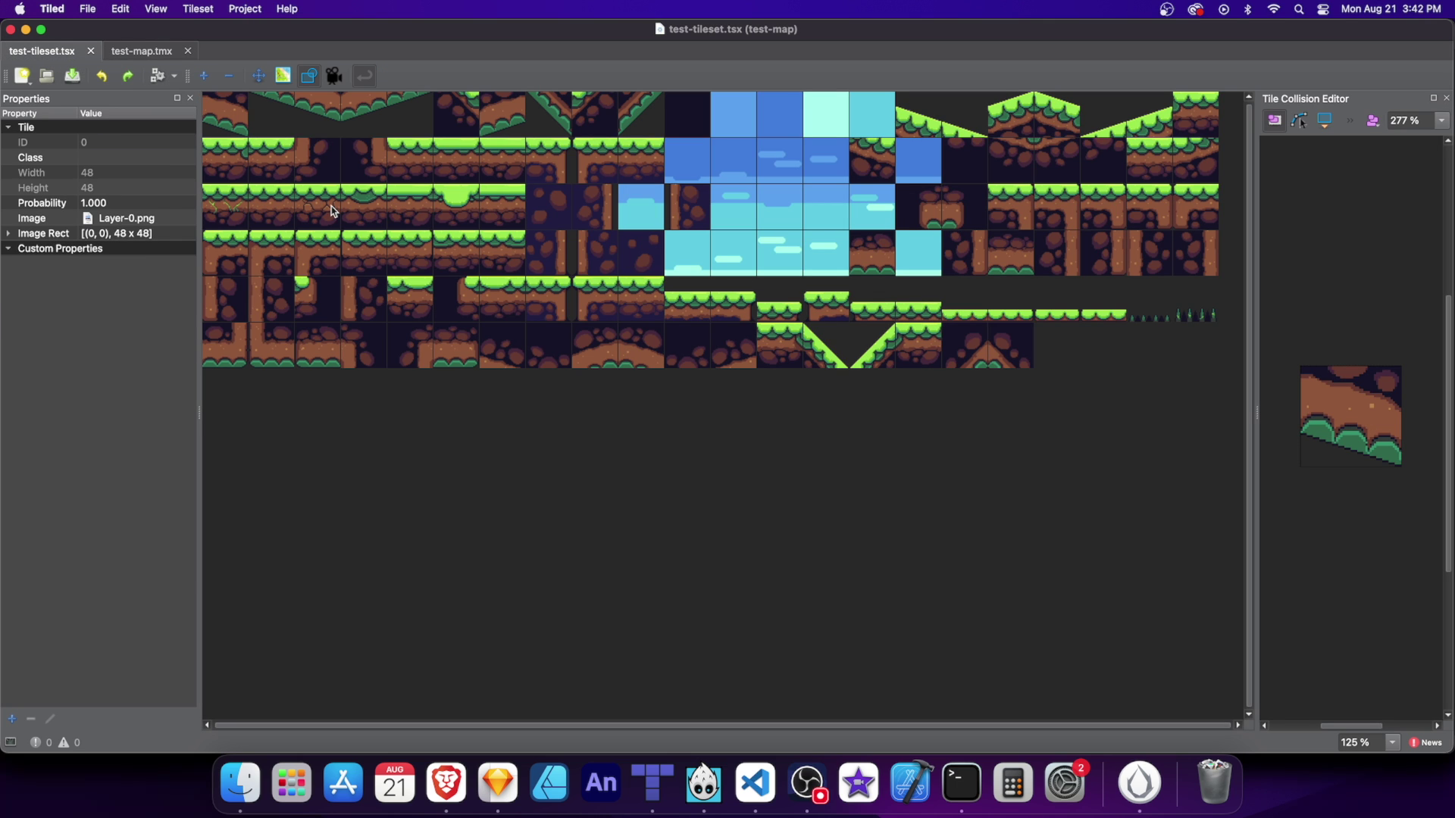
left_click(153, 55)
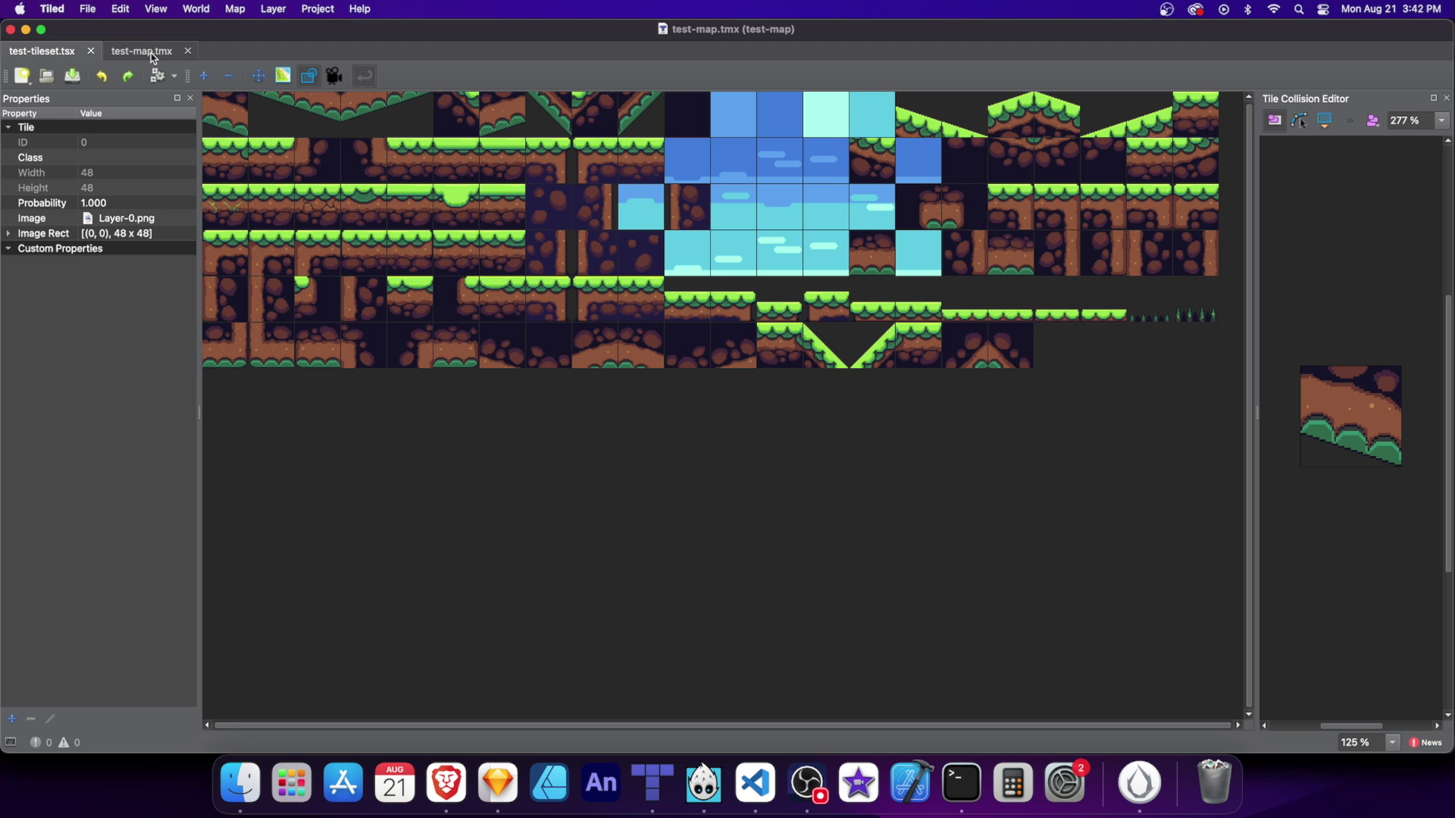
left_click(153, 55)
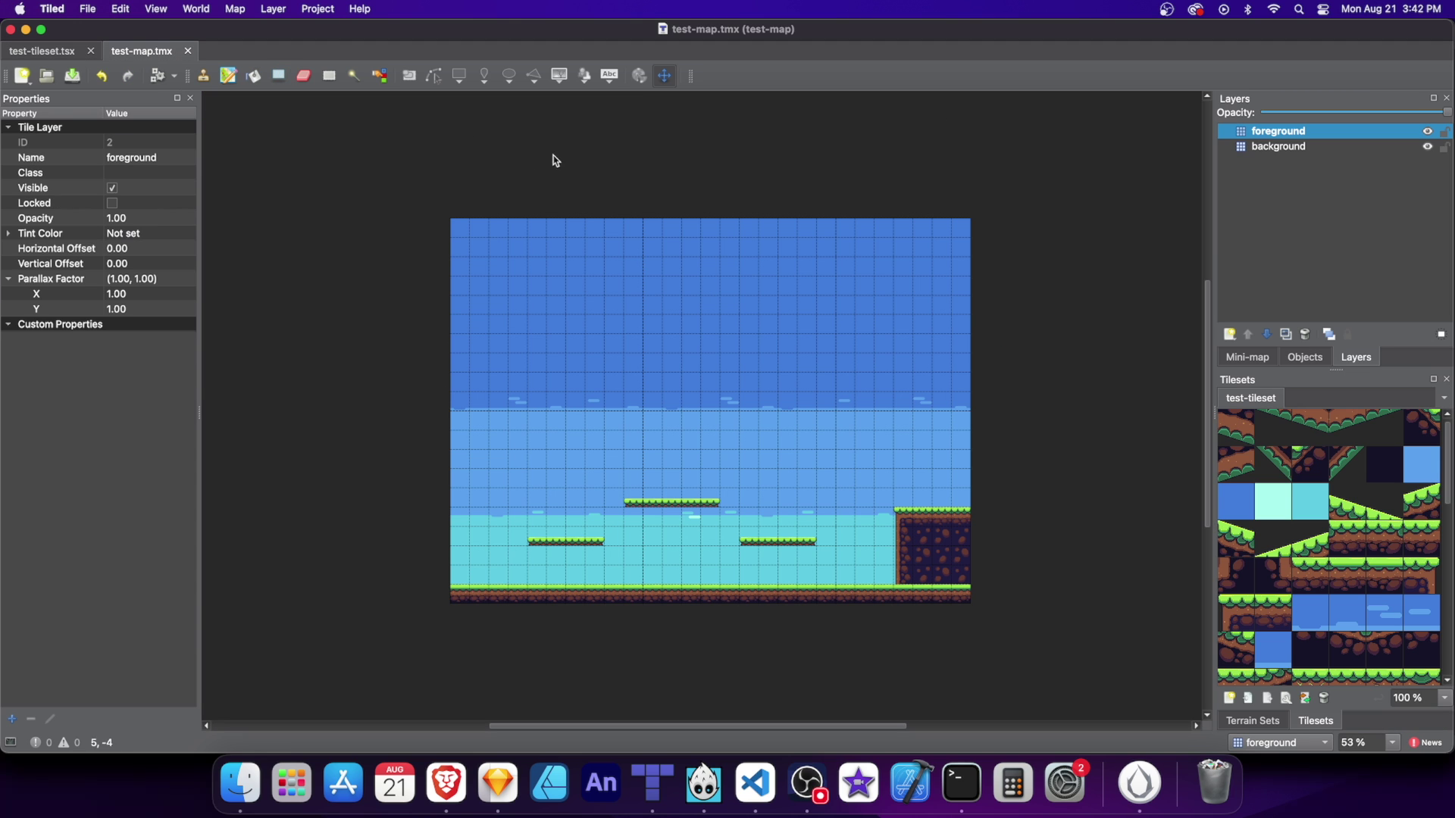
Hide and re-show the foreground and background layers to check each one
left_click(1427, 133)
left_click(1428, 133)
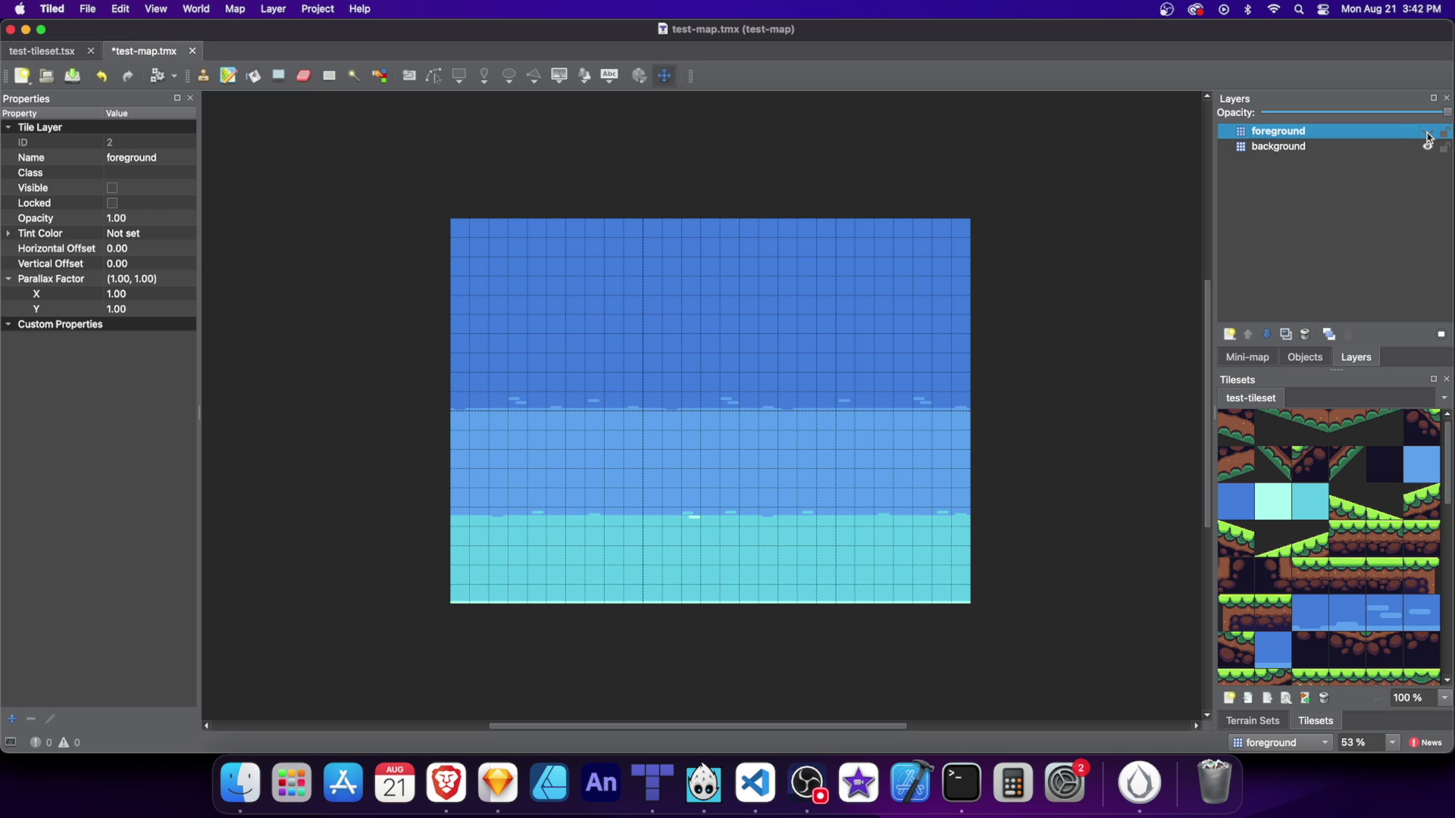
left_click(1428, 148)
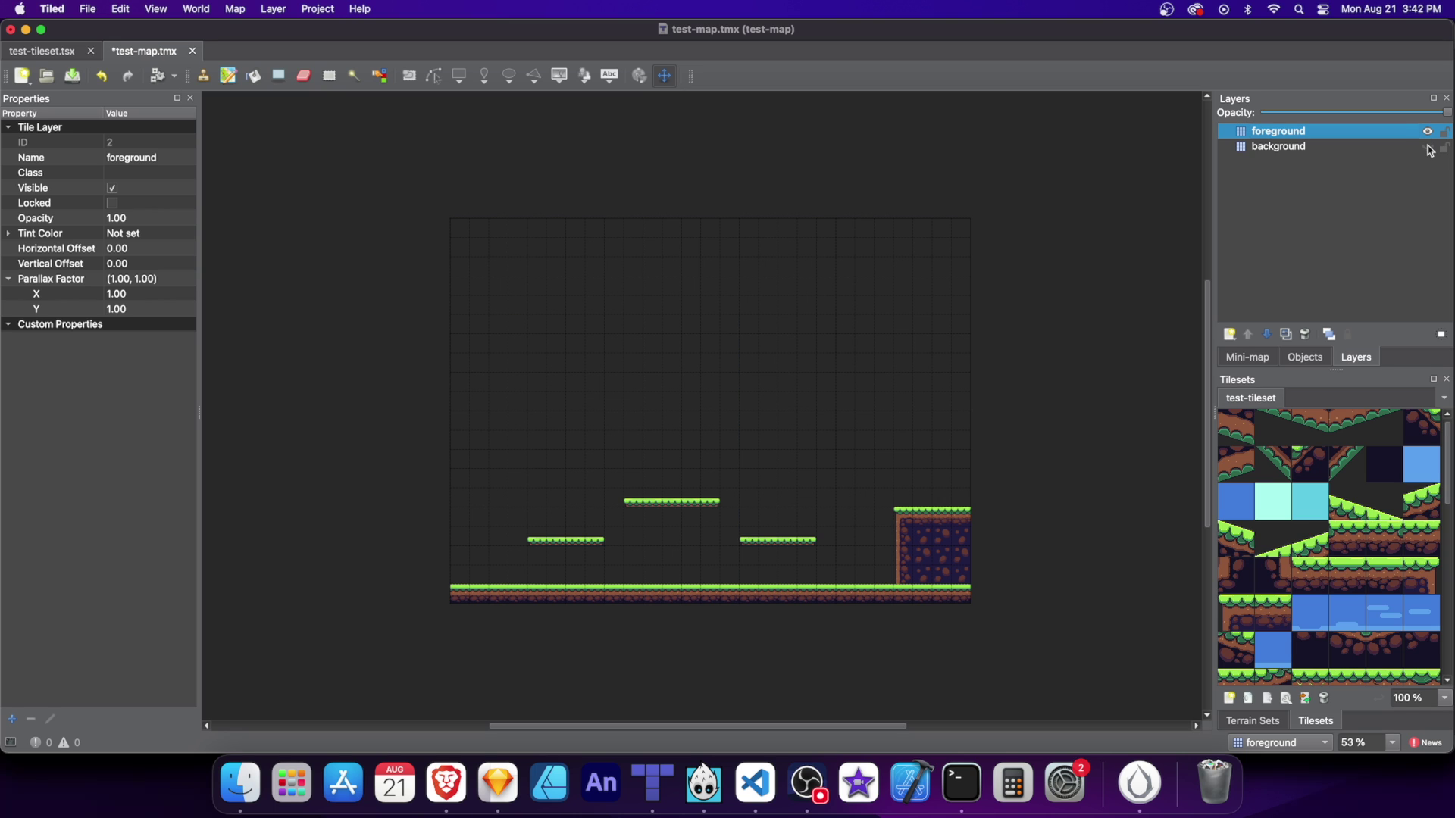
left_click(1428, 147)
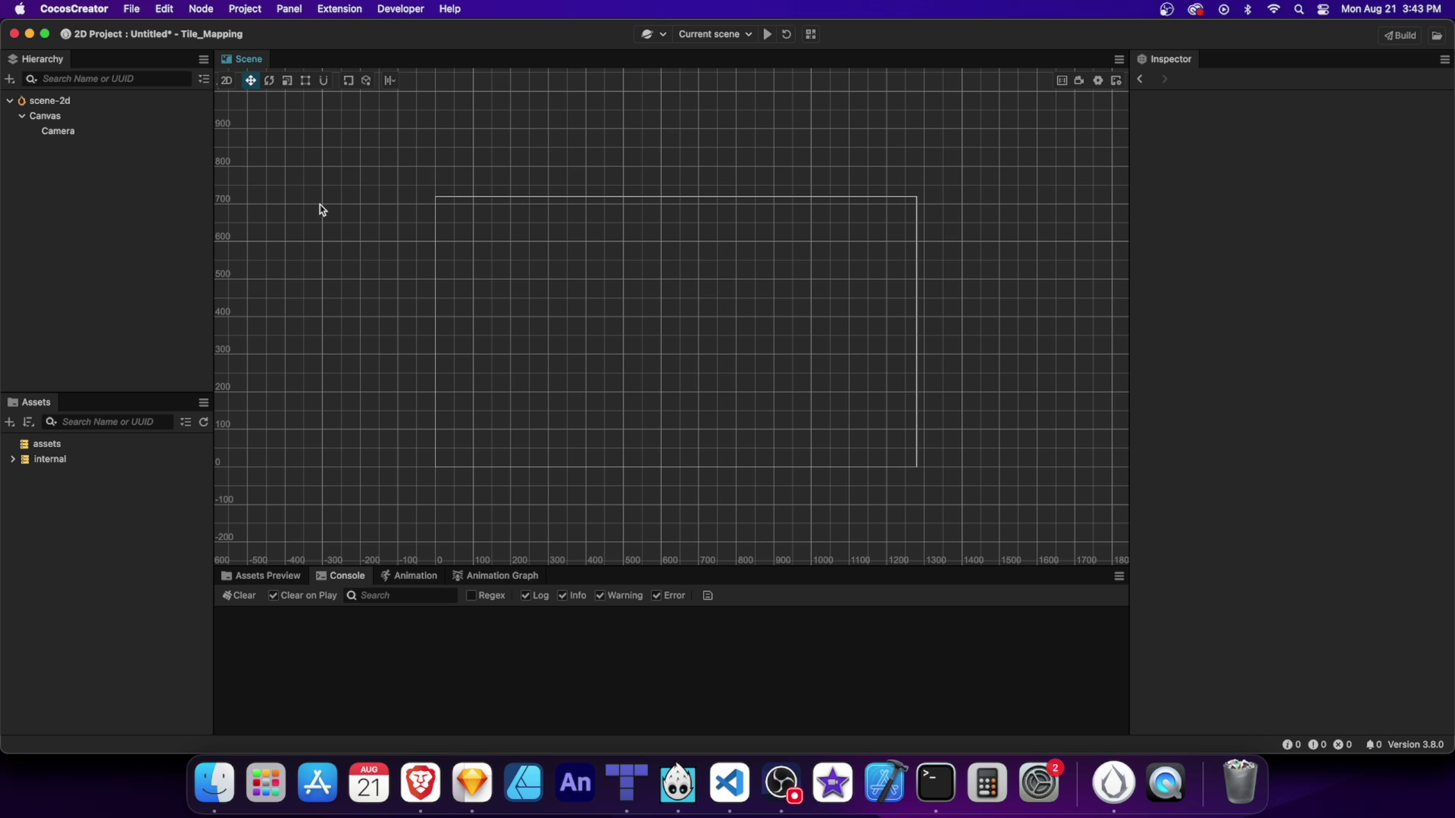
Create a TiledMap 2D object under Canvas, keeping the default name TiledMap
right_click(76, 118)
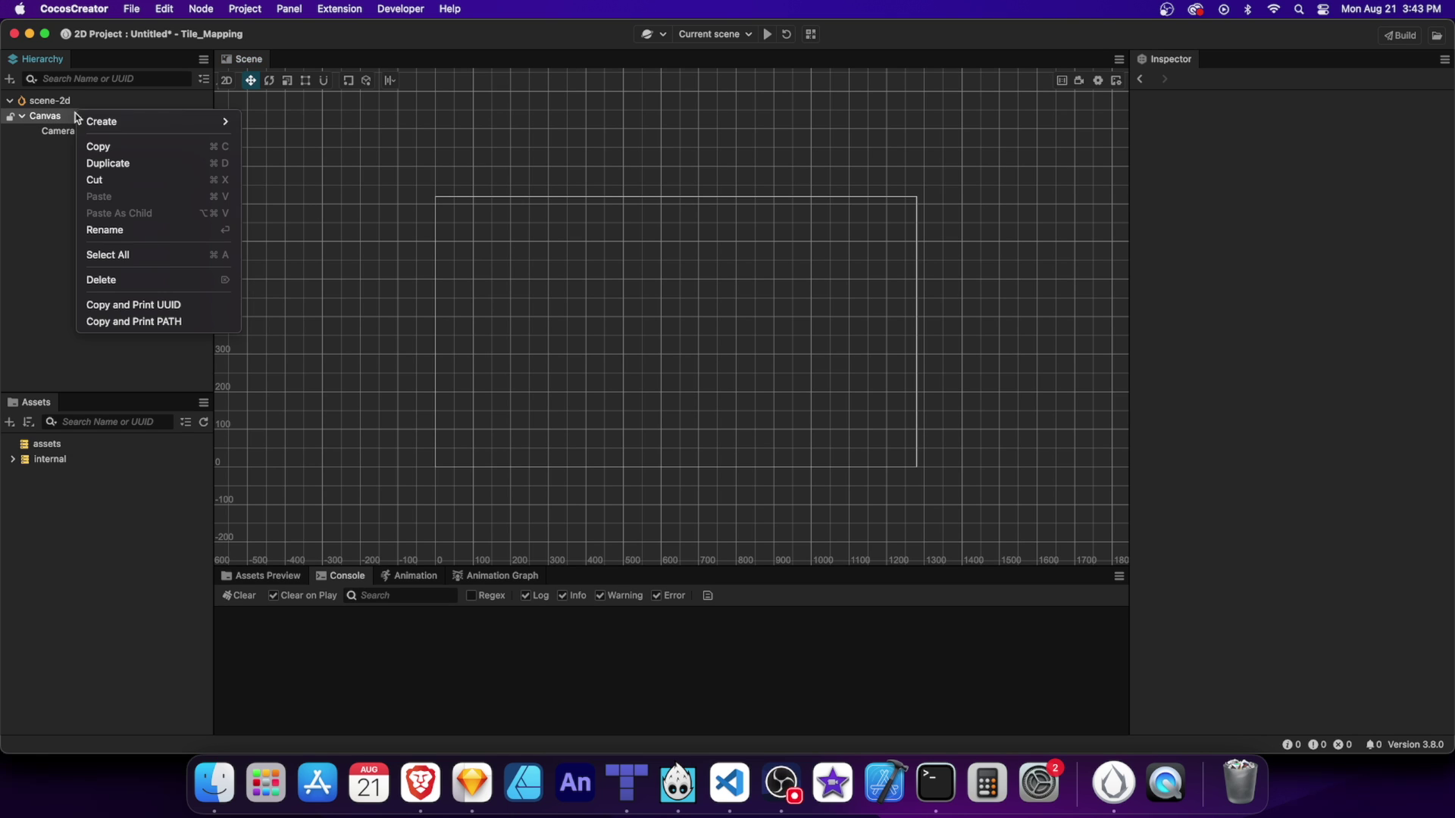
mouse_move(185, 122)
mouse_move(333, 139)
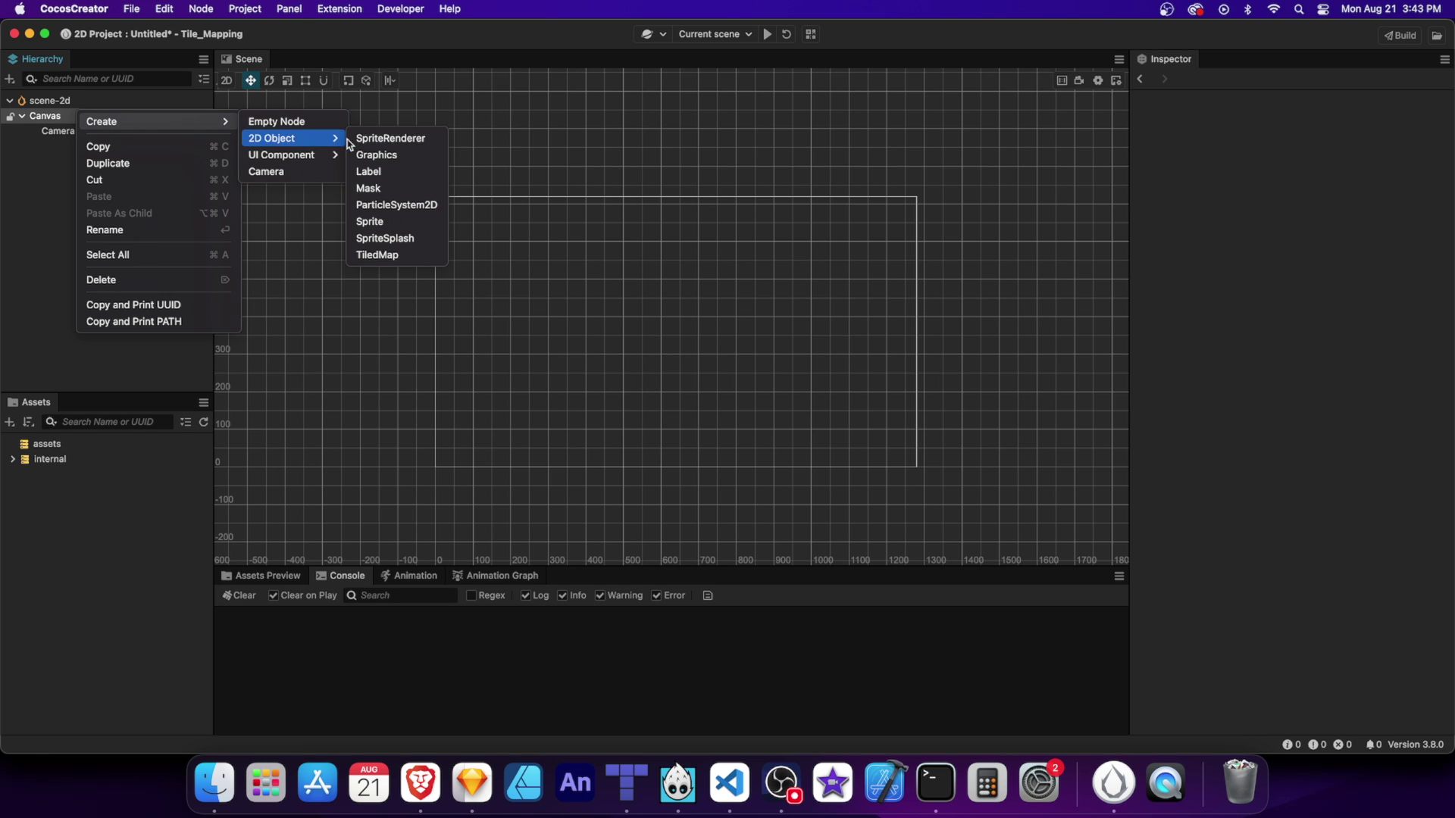
left_click(378, 255)
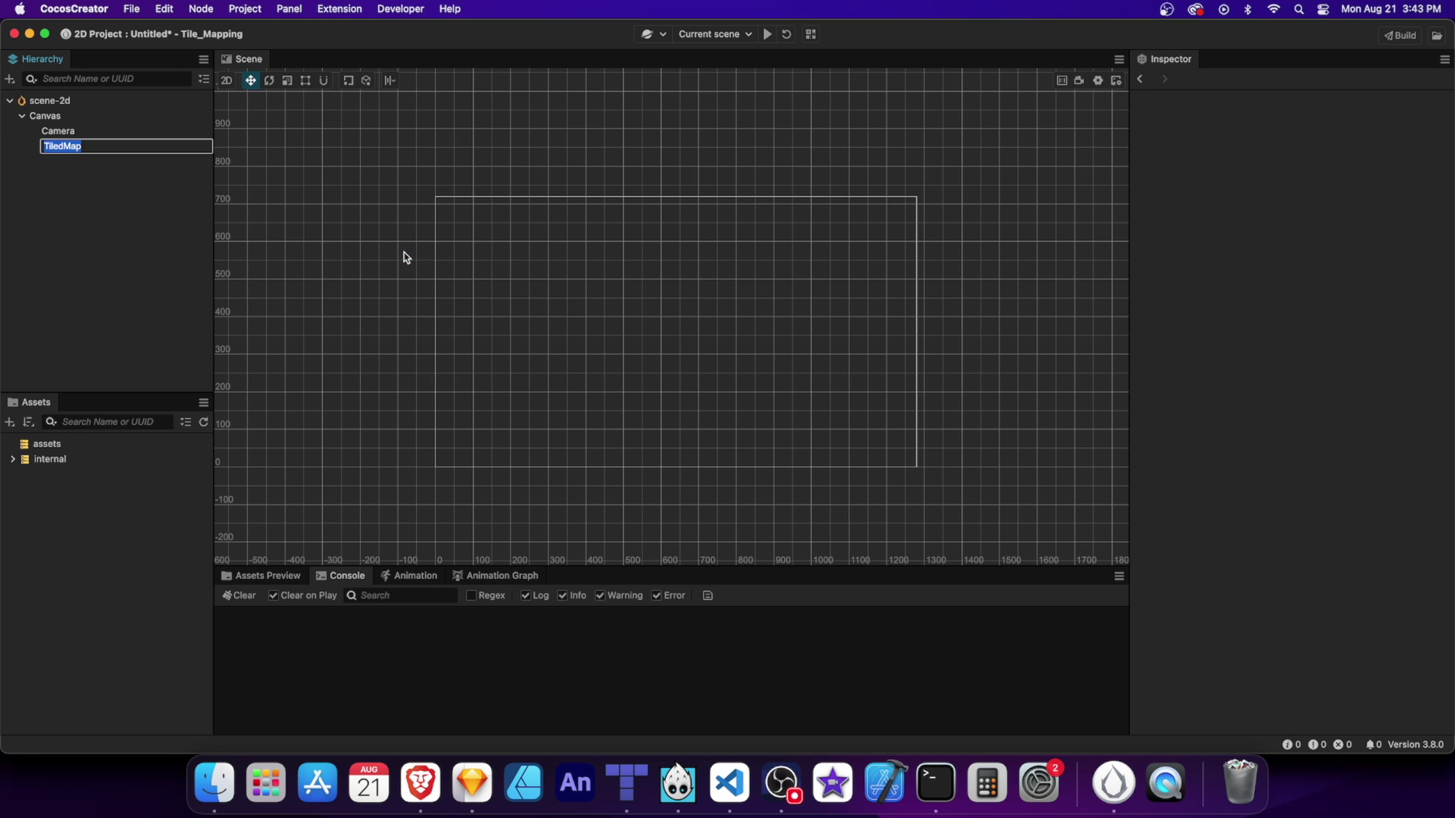
key("Return")
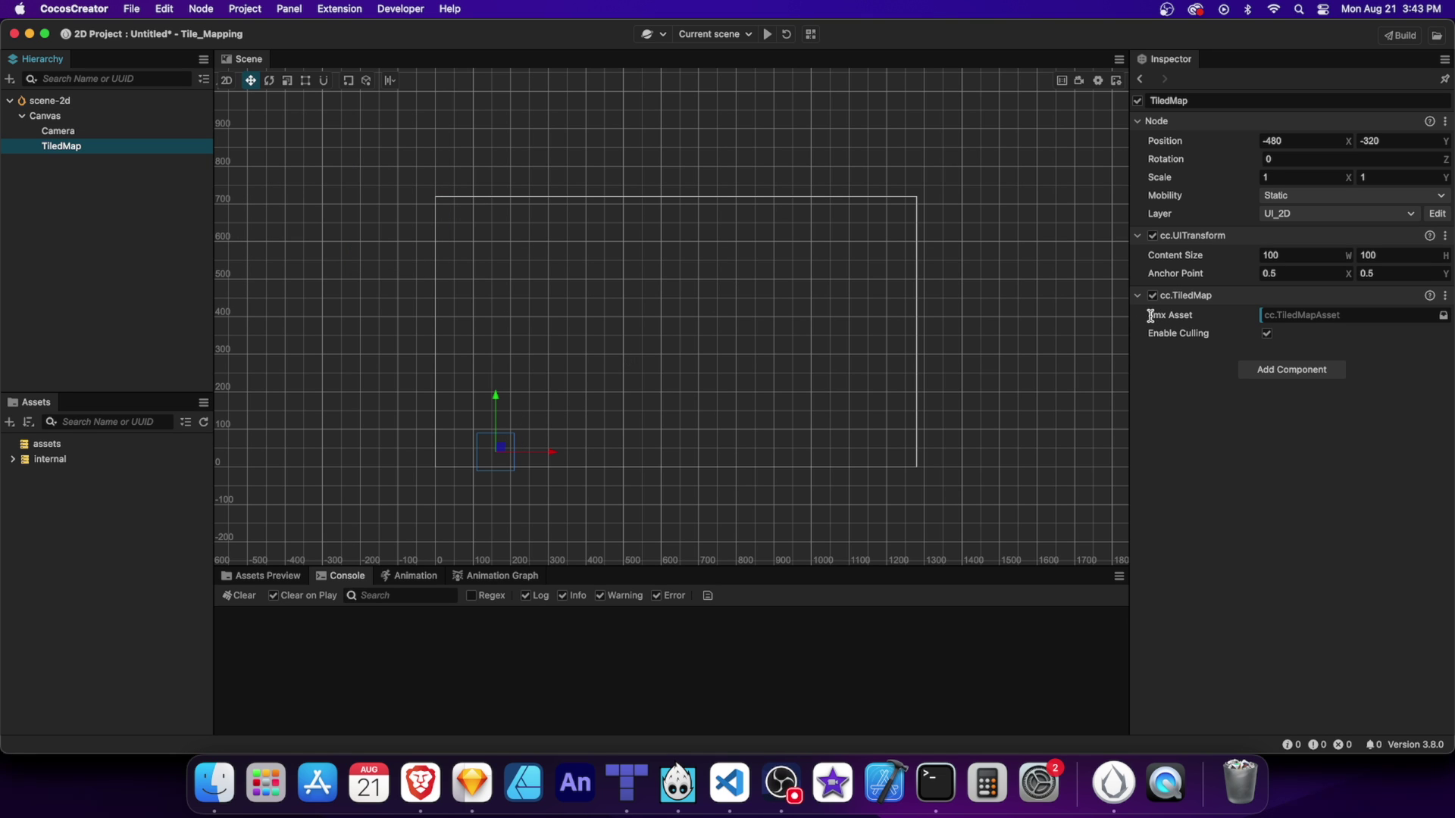
left_click_drag(1150, 315, 1188, 317)
left_click(1231, 318)
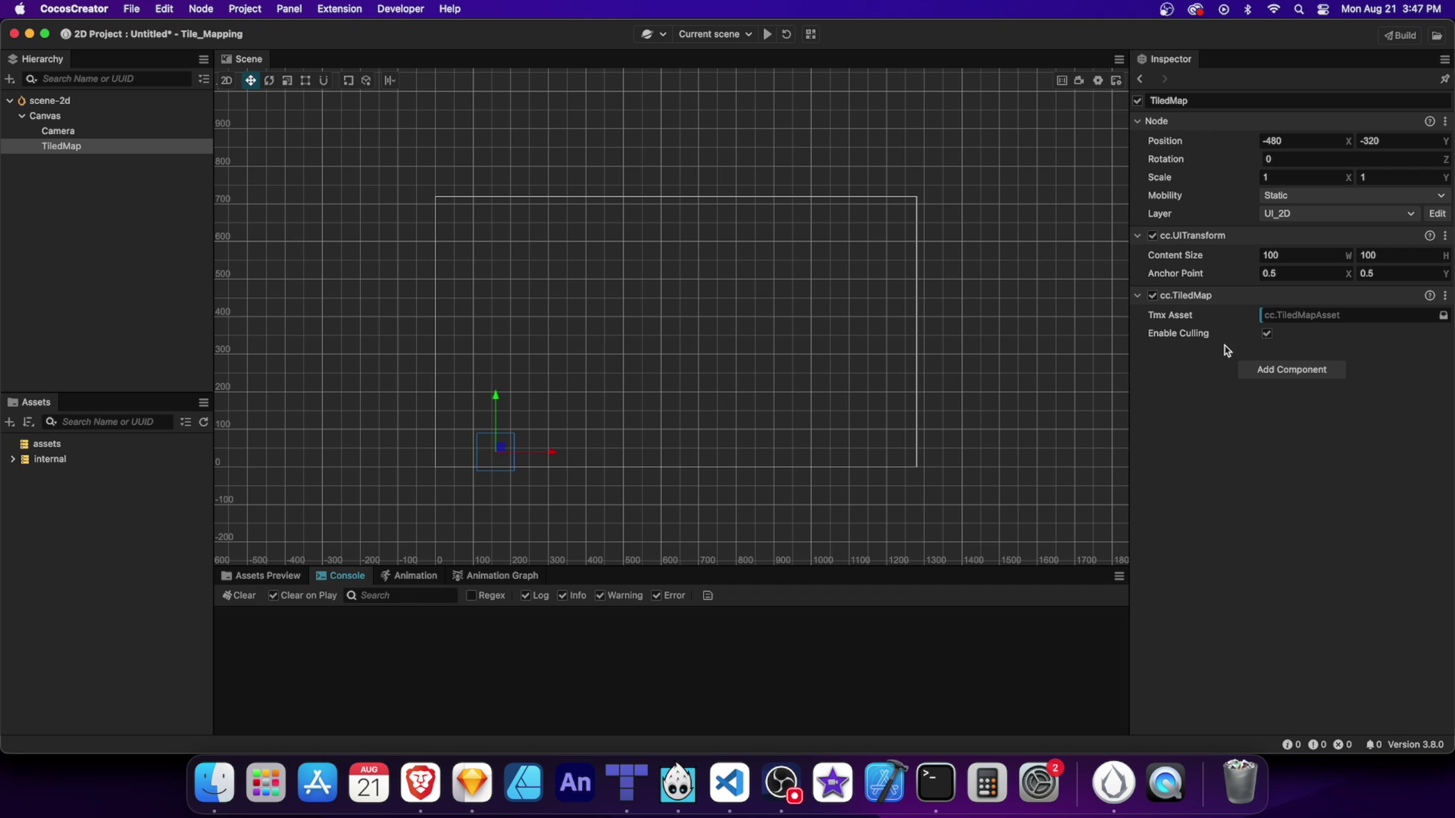
Drag test-map.tmx from the test map folder in Finder into the project assets
left_click(216, 773)
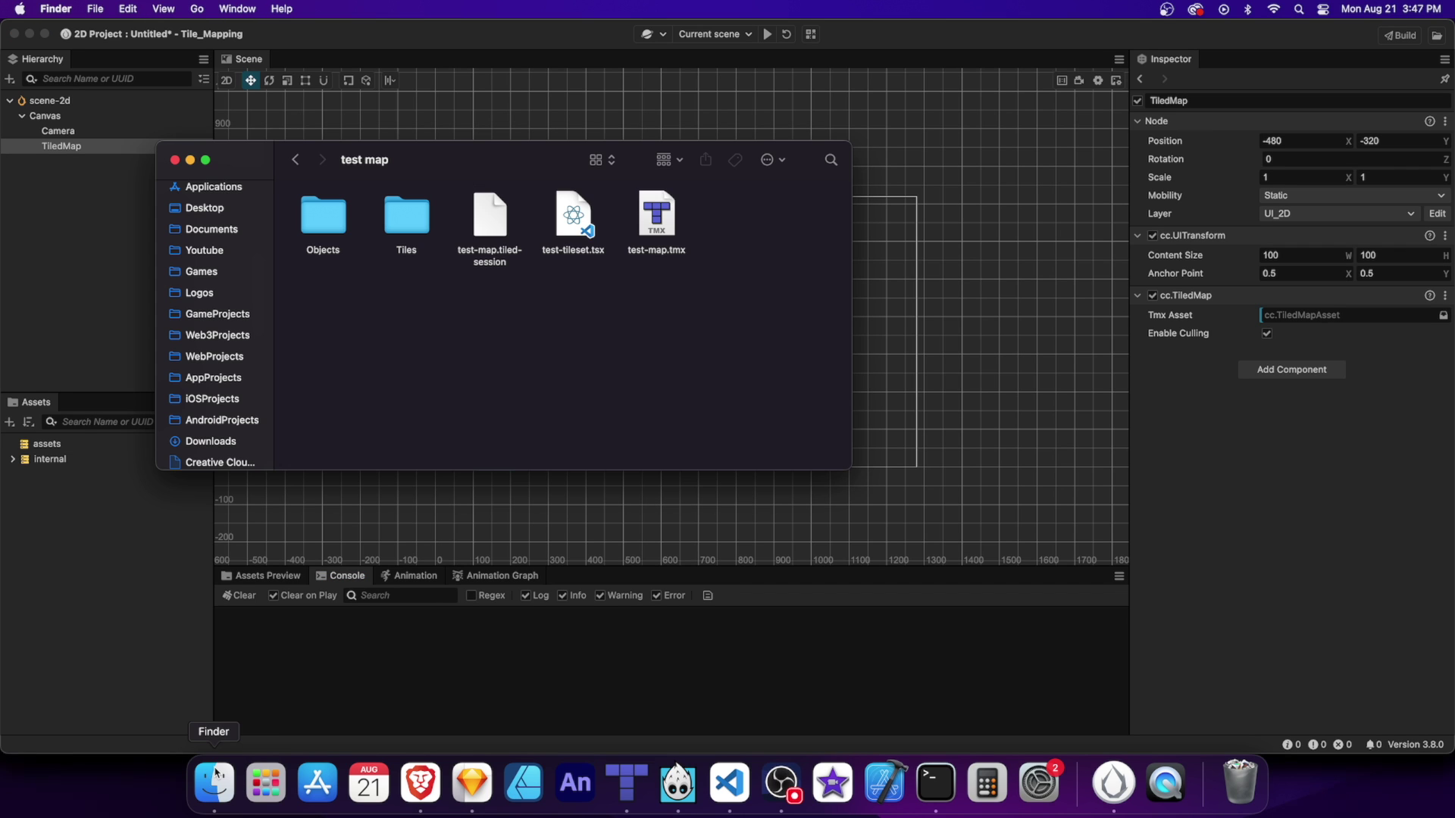
left_click_drag(673, 215, 91, 458)
left_click(285, 639)
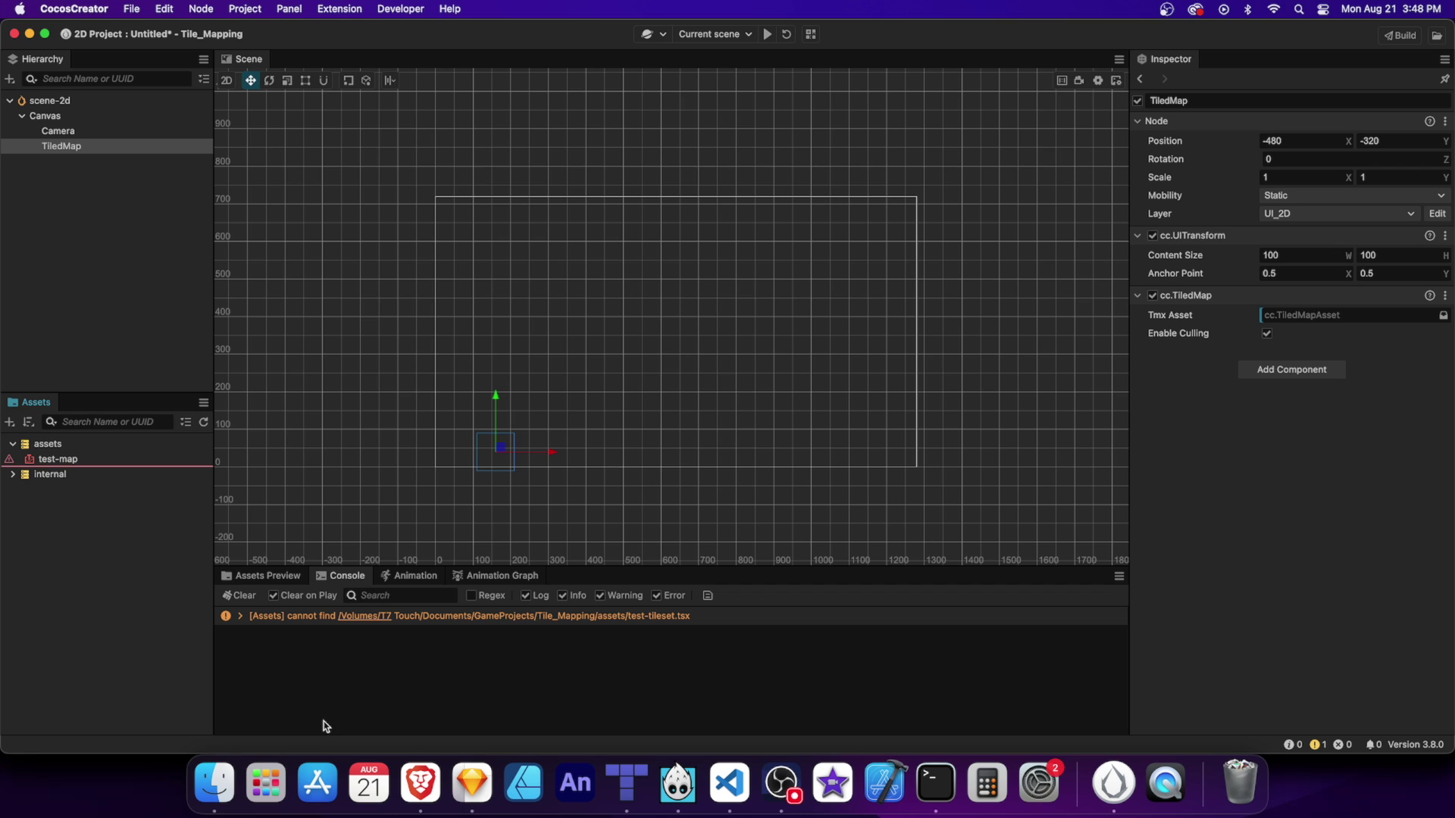
Drag test-tileset.tsx from Finder into the project assets
left_click(229, 779)
left_click_drag(572, 228, 45, 445)
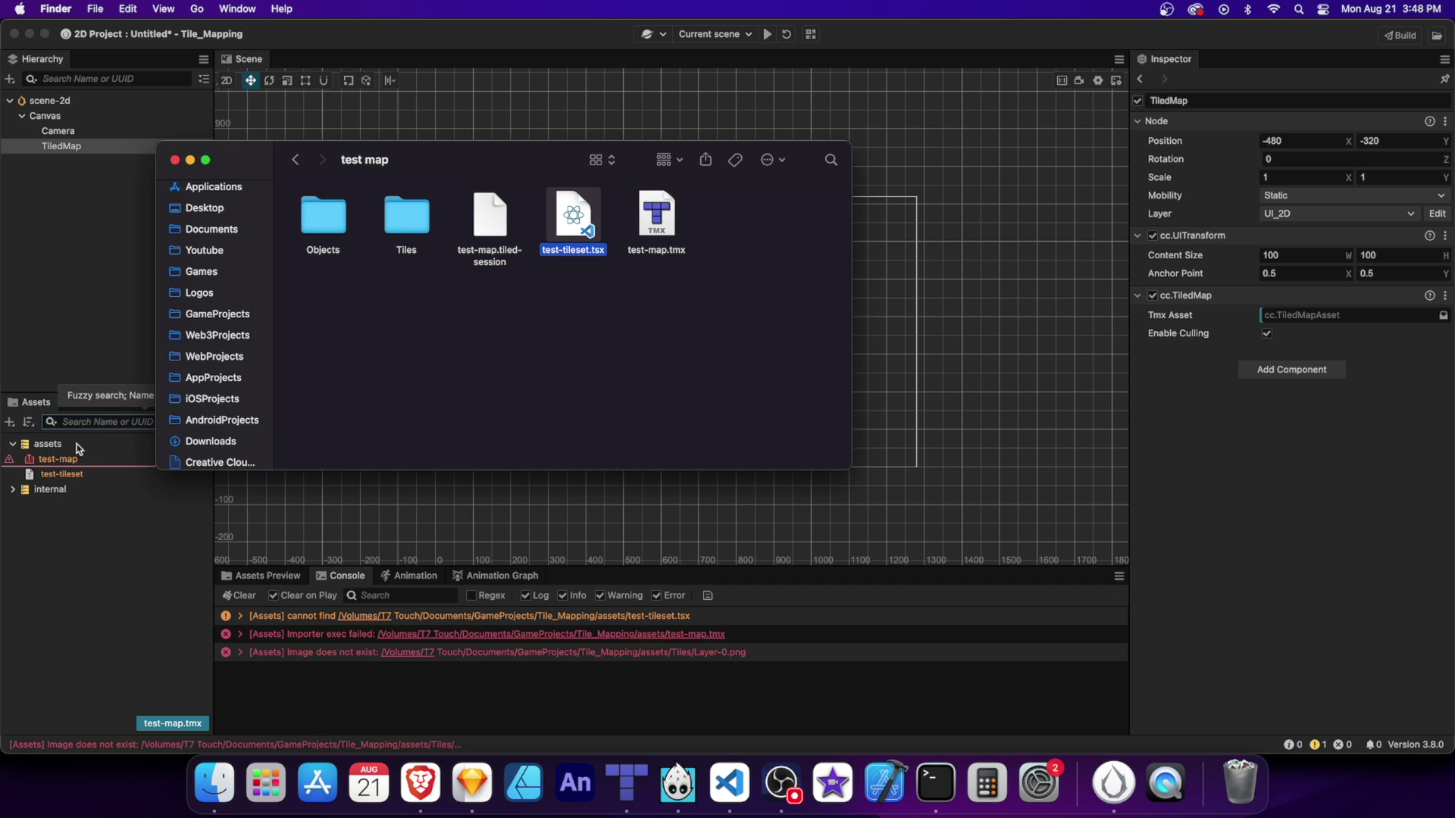
left_click(351, 684)
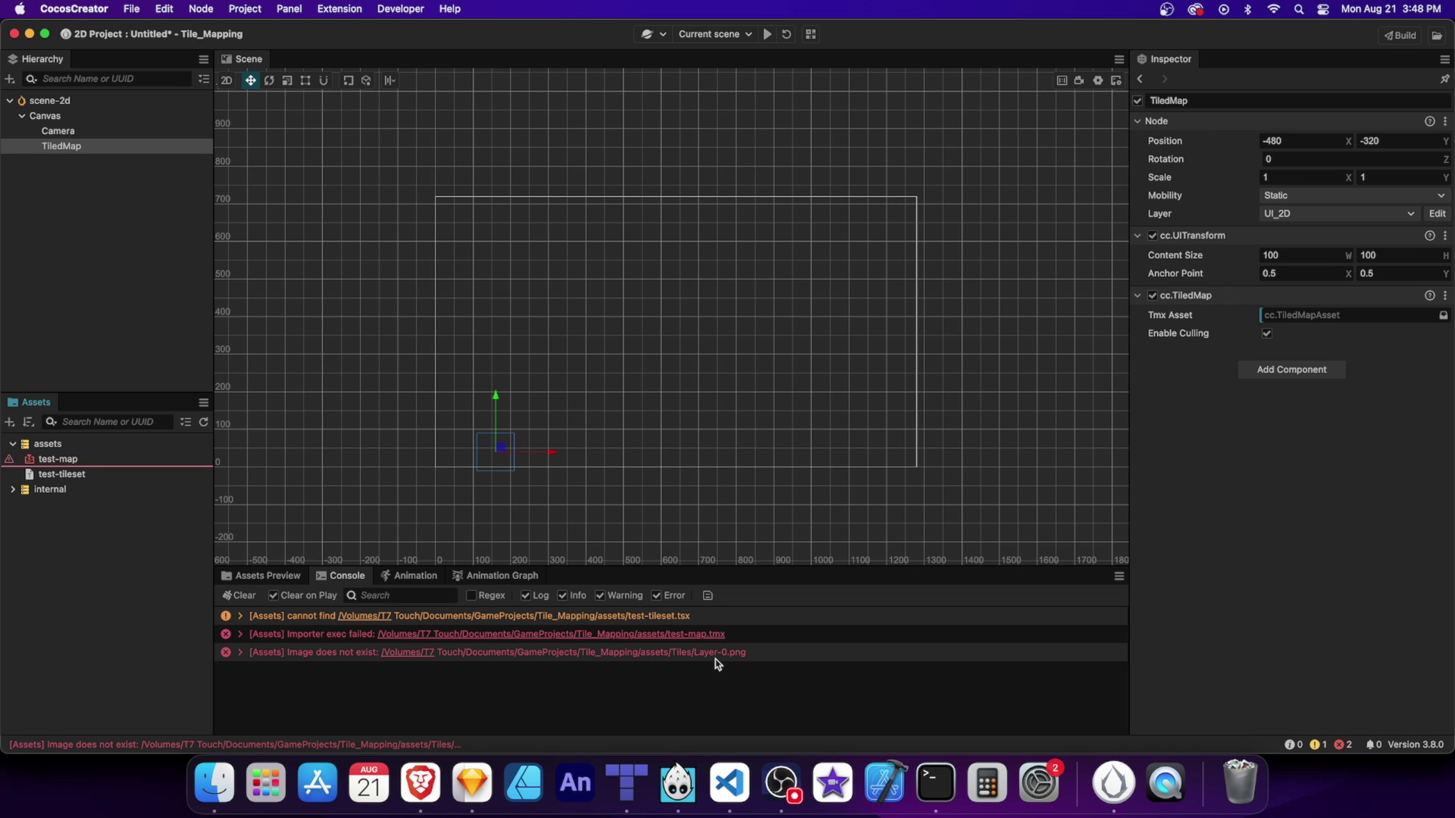
Drag the Tiles folder from Finder into the project assets
left_click(227, 780)
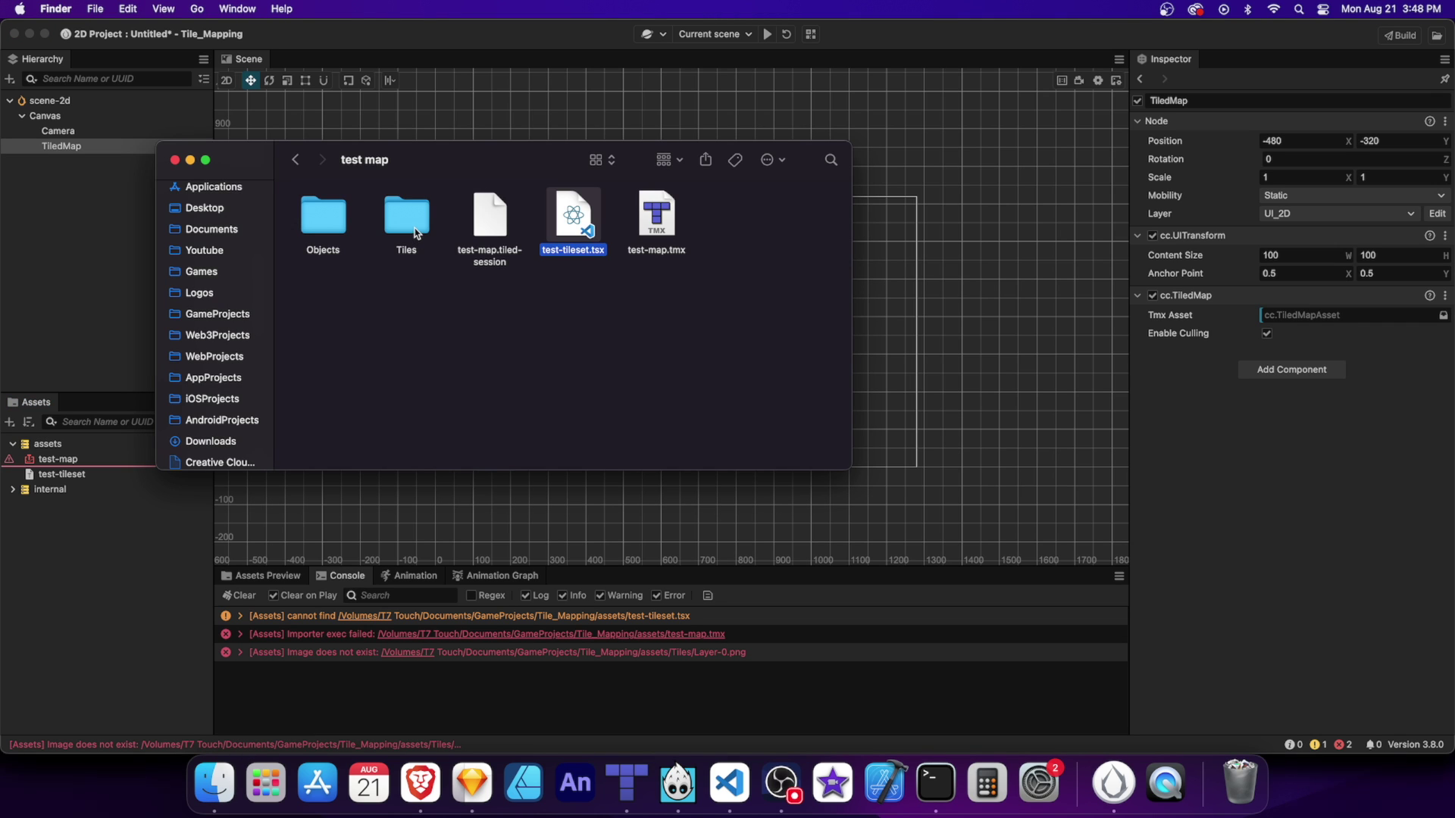
left_click_drag(415, 234, 57, 447)
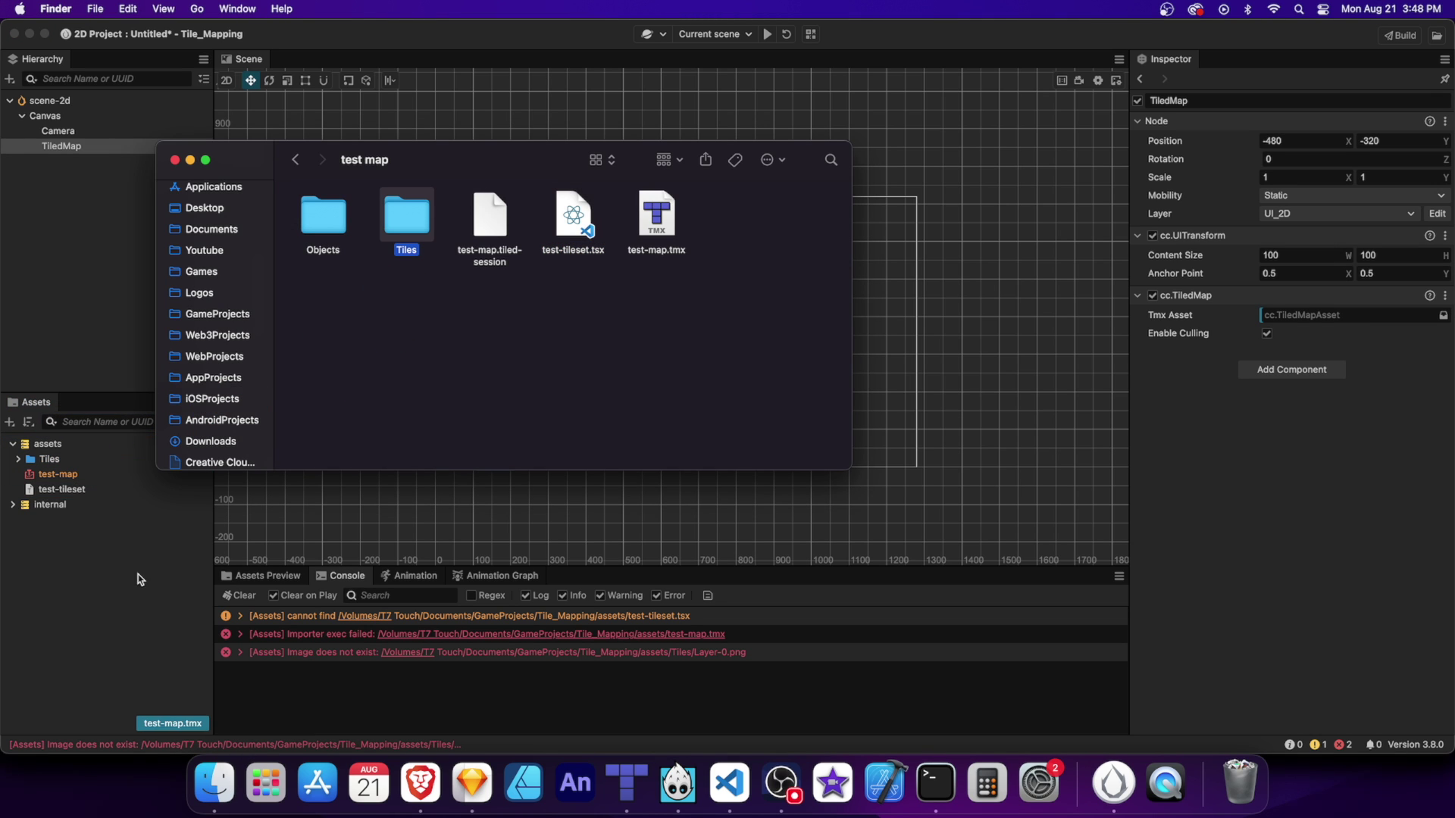
left_click(139, 580)
Assign test-map as the TiledMap component's Tmx Asset
left_click(1442, 315)
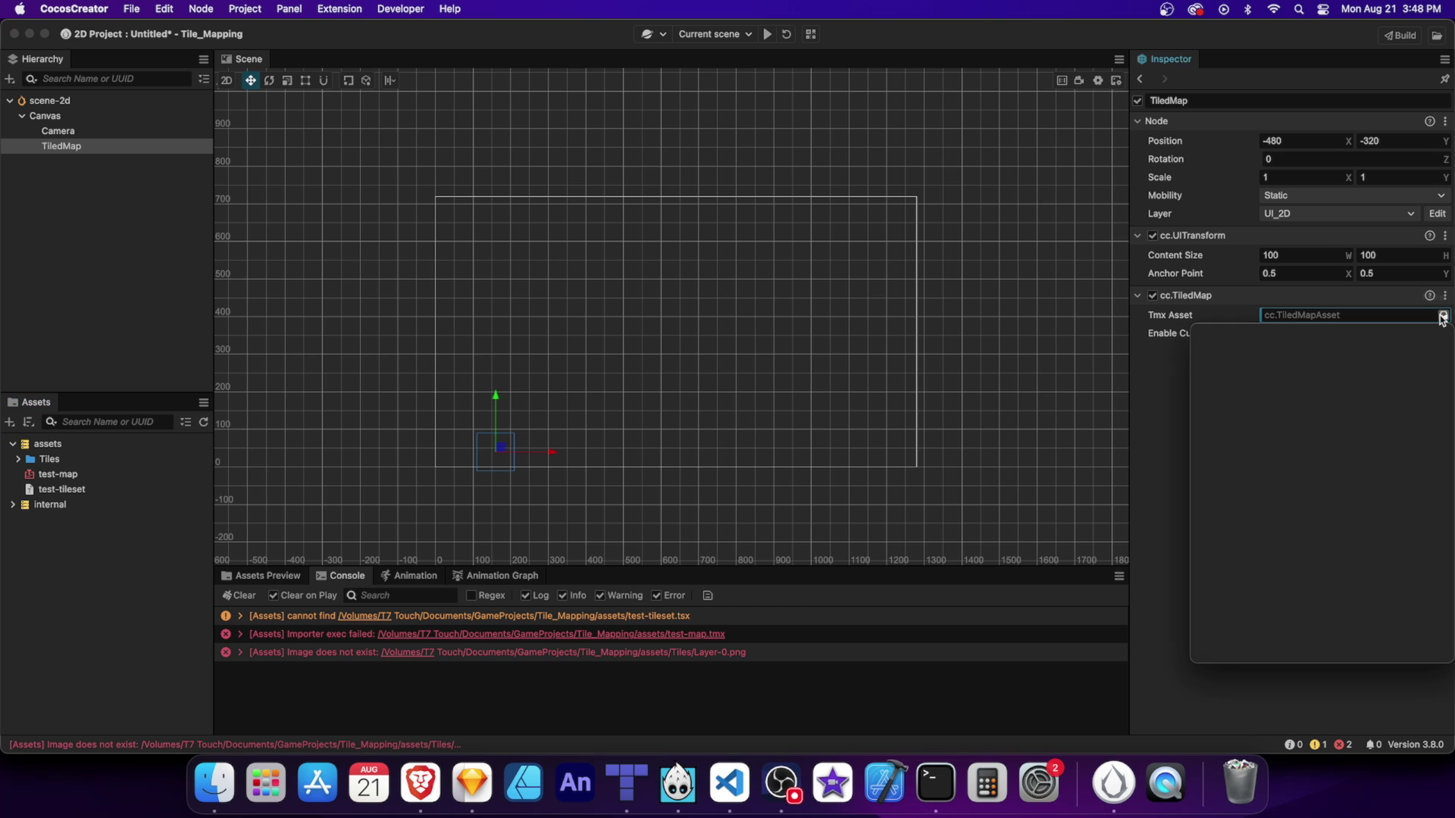
left_click(1330, 369)
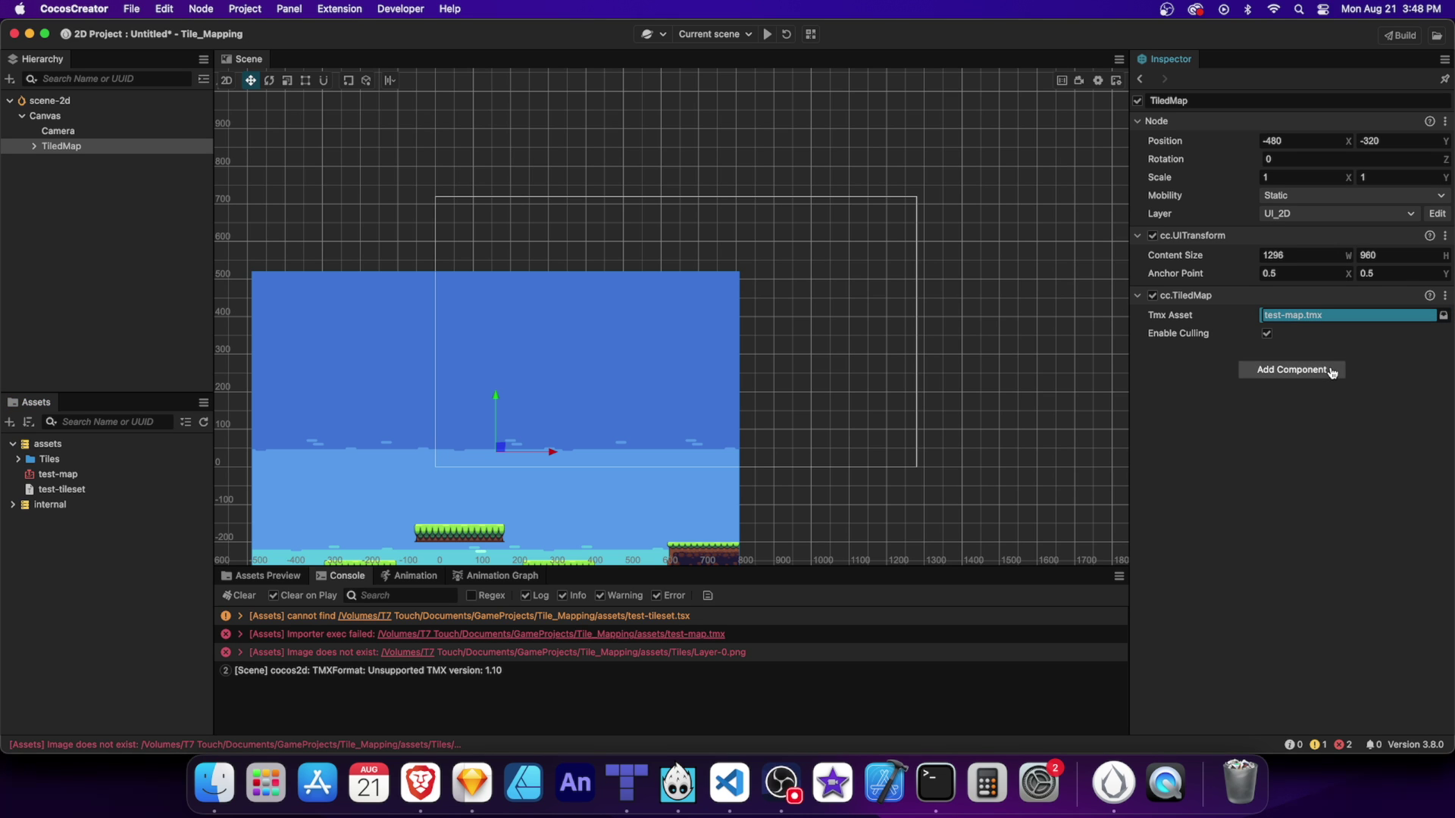
left_click(617, 480)
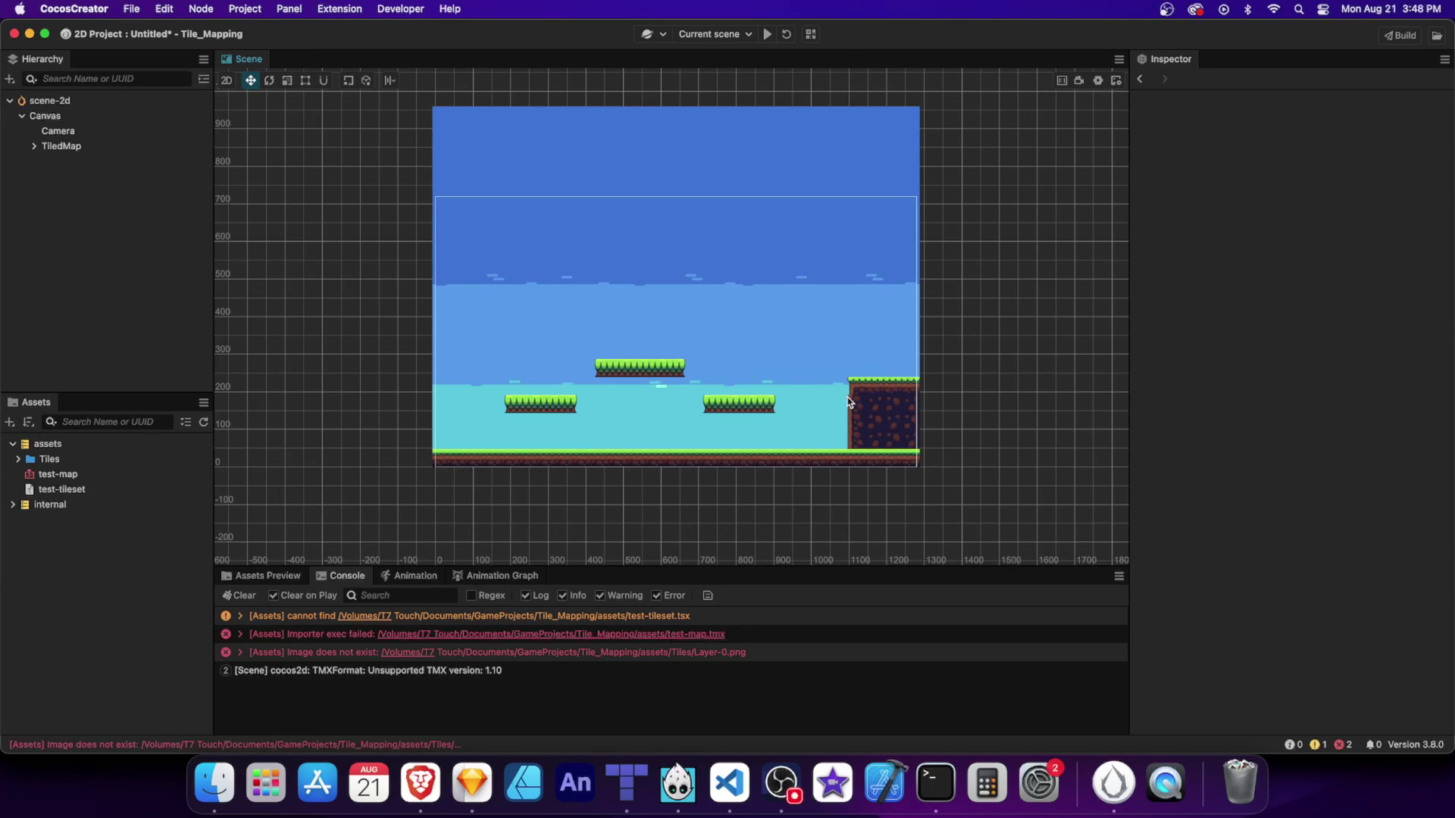
Set Trim Type to none on all 128 tile images, apply it, and expand the TiledMap layers
left_click(18, 460)
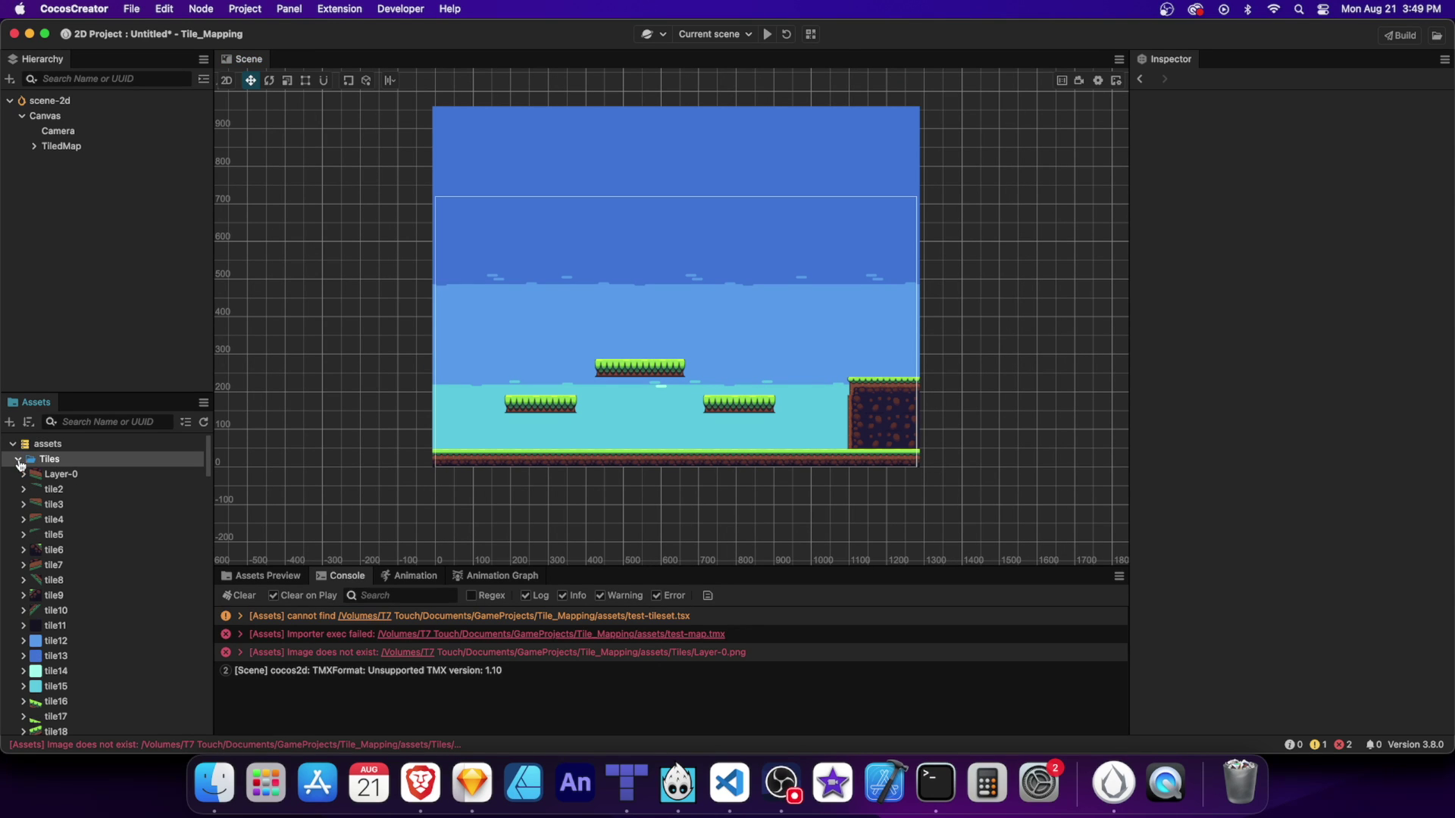
left_click(57, 476)
scroll(74, 606, "down", 15)
left_click(74, 676, "shift")
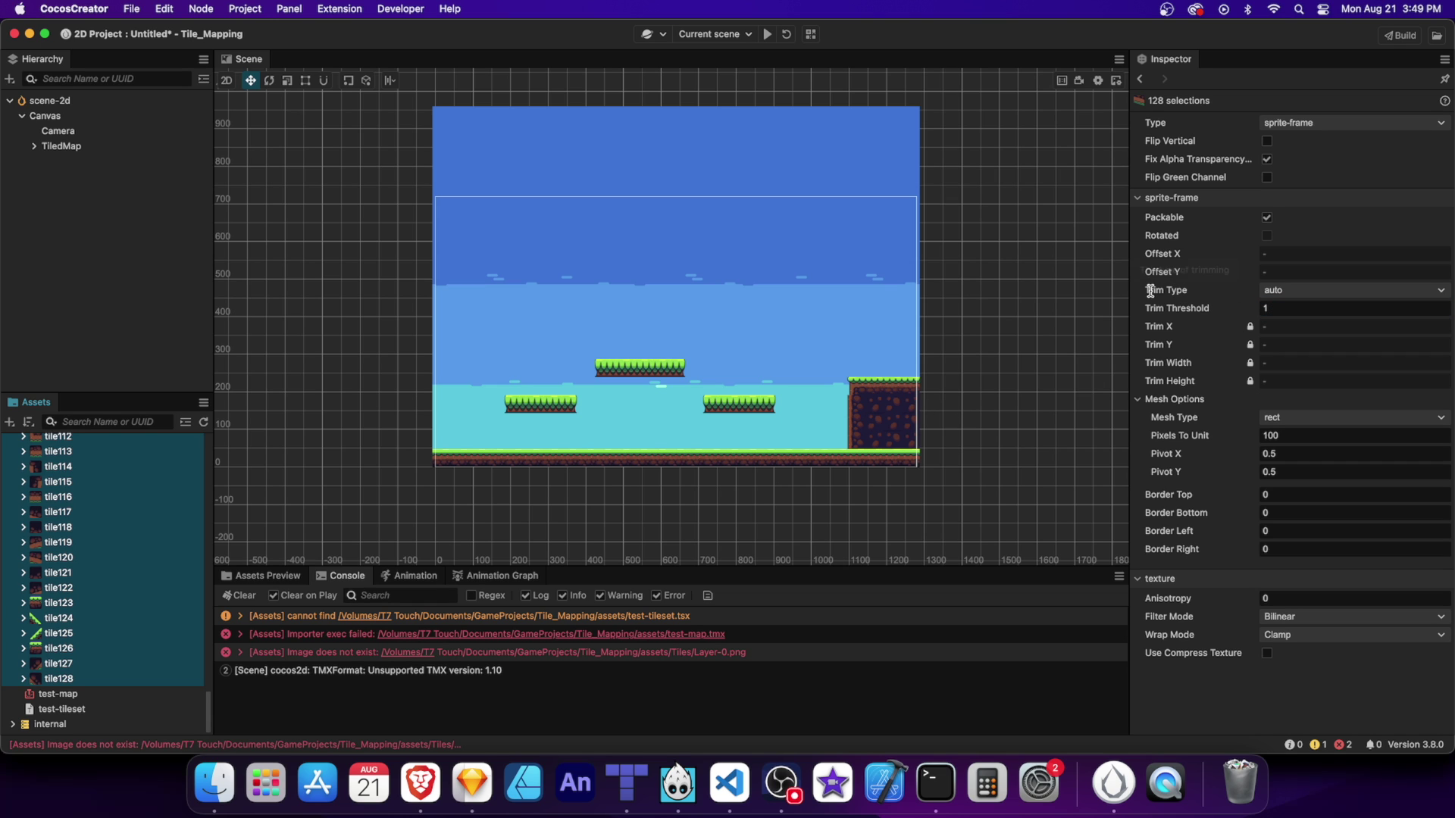
triple_click(1194, 296)
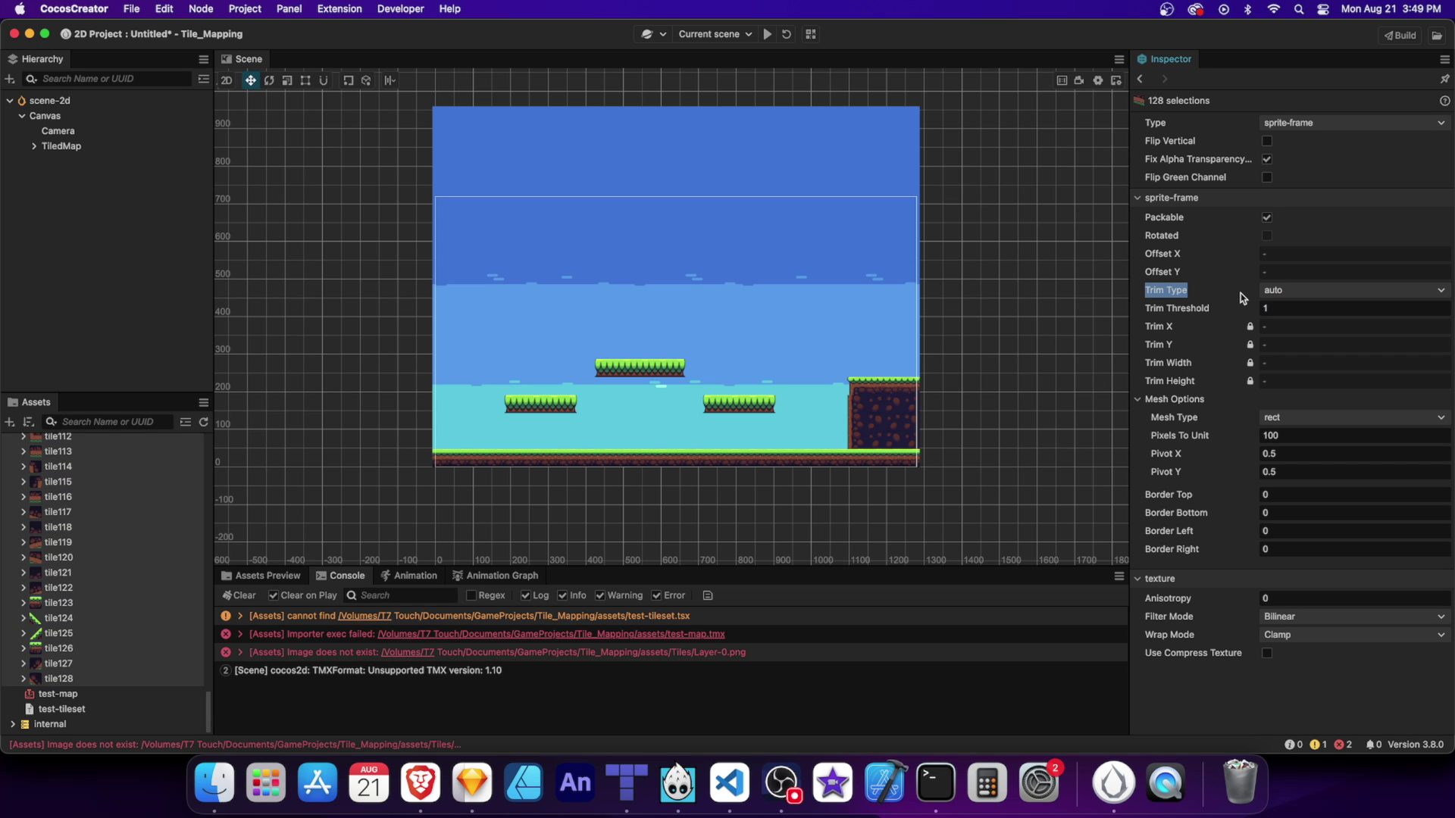
left_click(1275, 295)
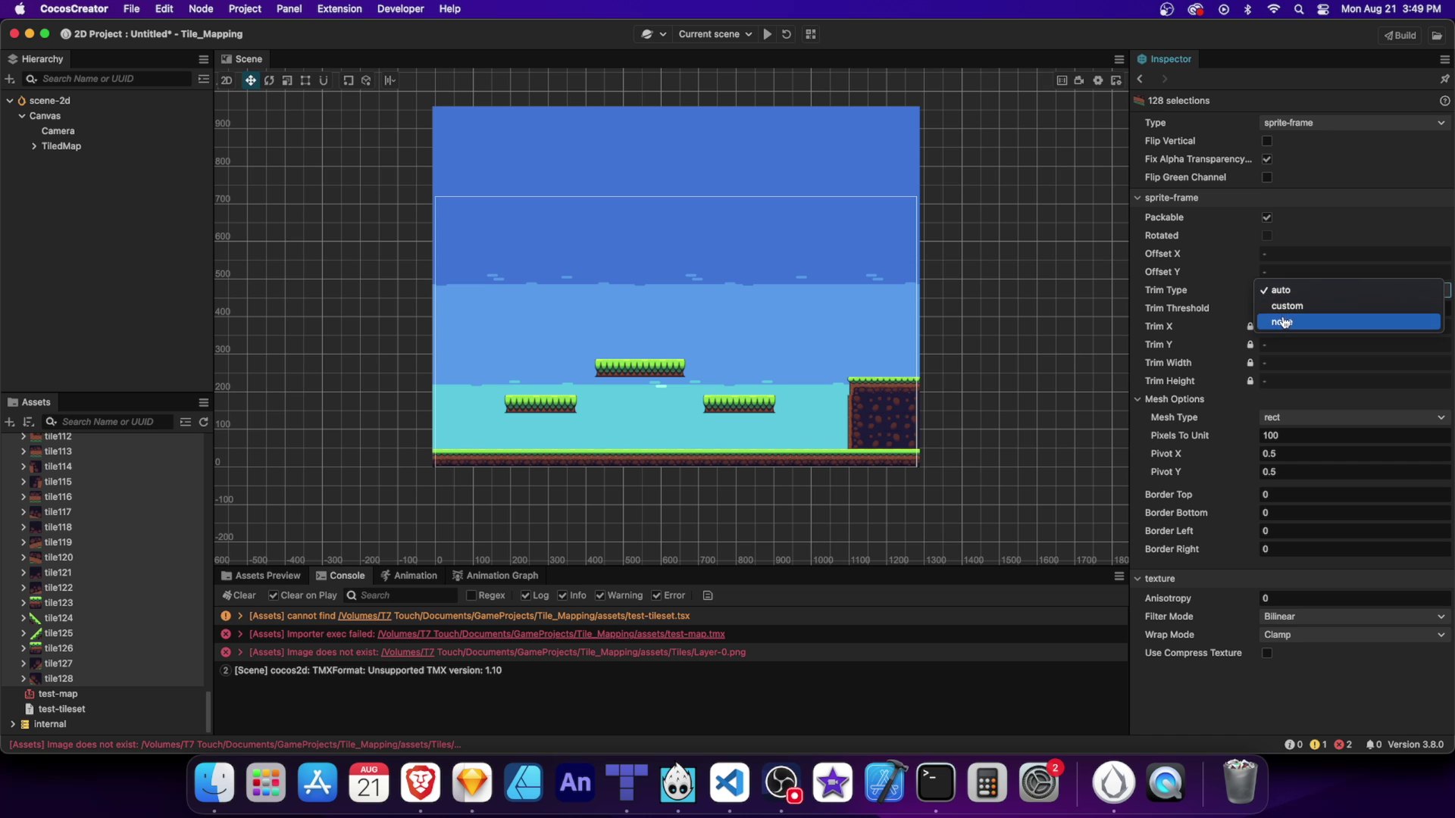
left_click(1283, 322)
left_click(1406, 101)
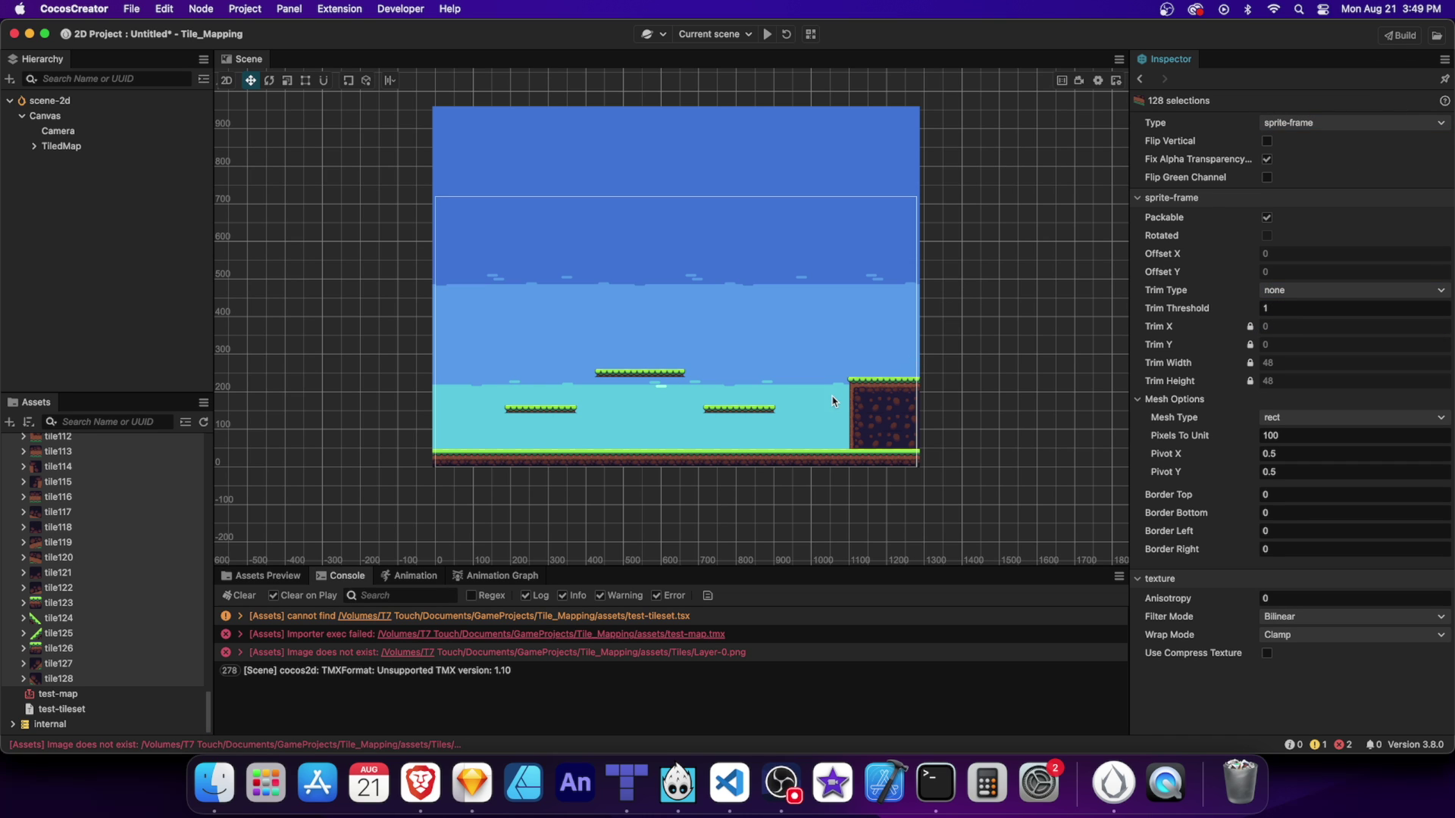
left_click(34, 146)
left_click(84, 162)
Inspect the foreground and background layer nodes, comparing the foreground layer in Tiled
left_click(77, 176)
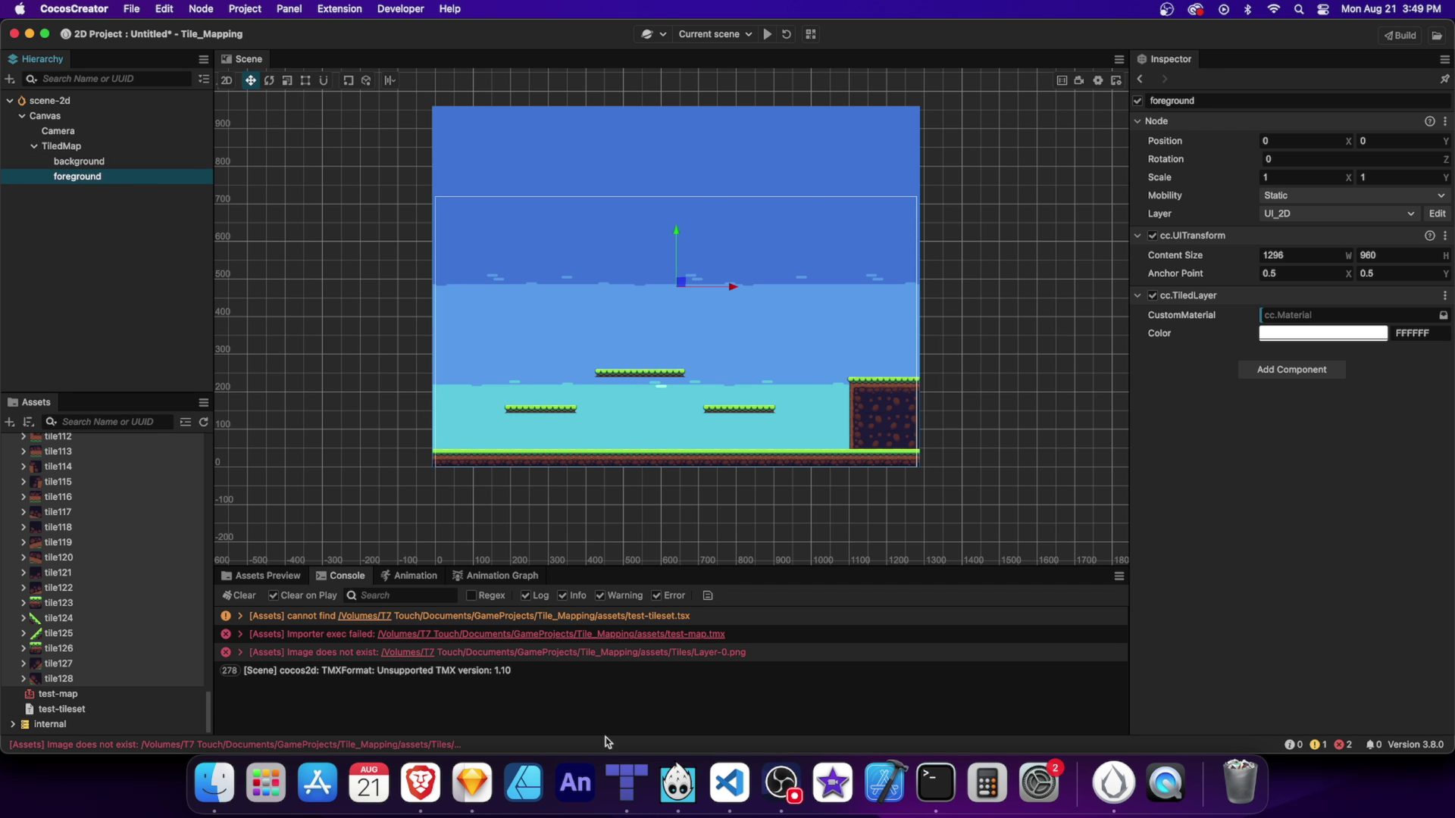
key("super+Tab")
left_click(1317, 134)
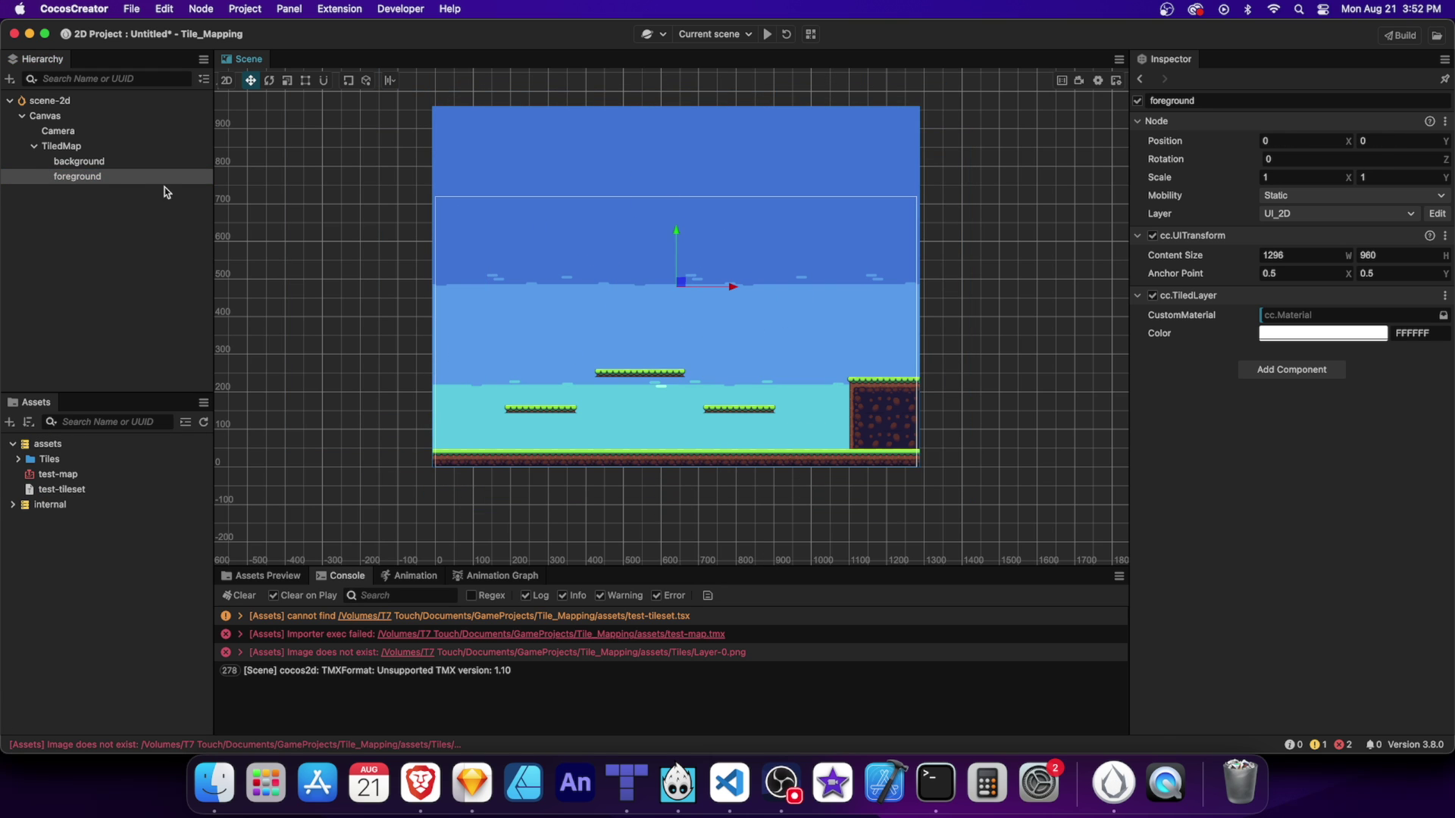
left_click(151, 162)
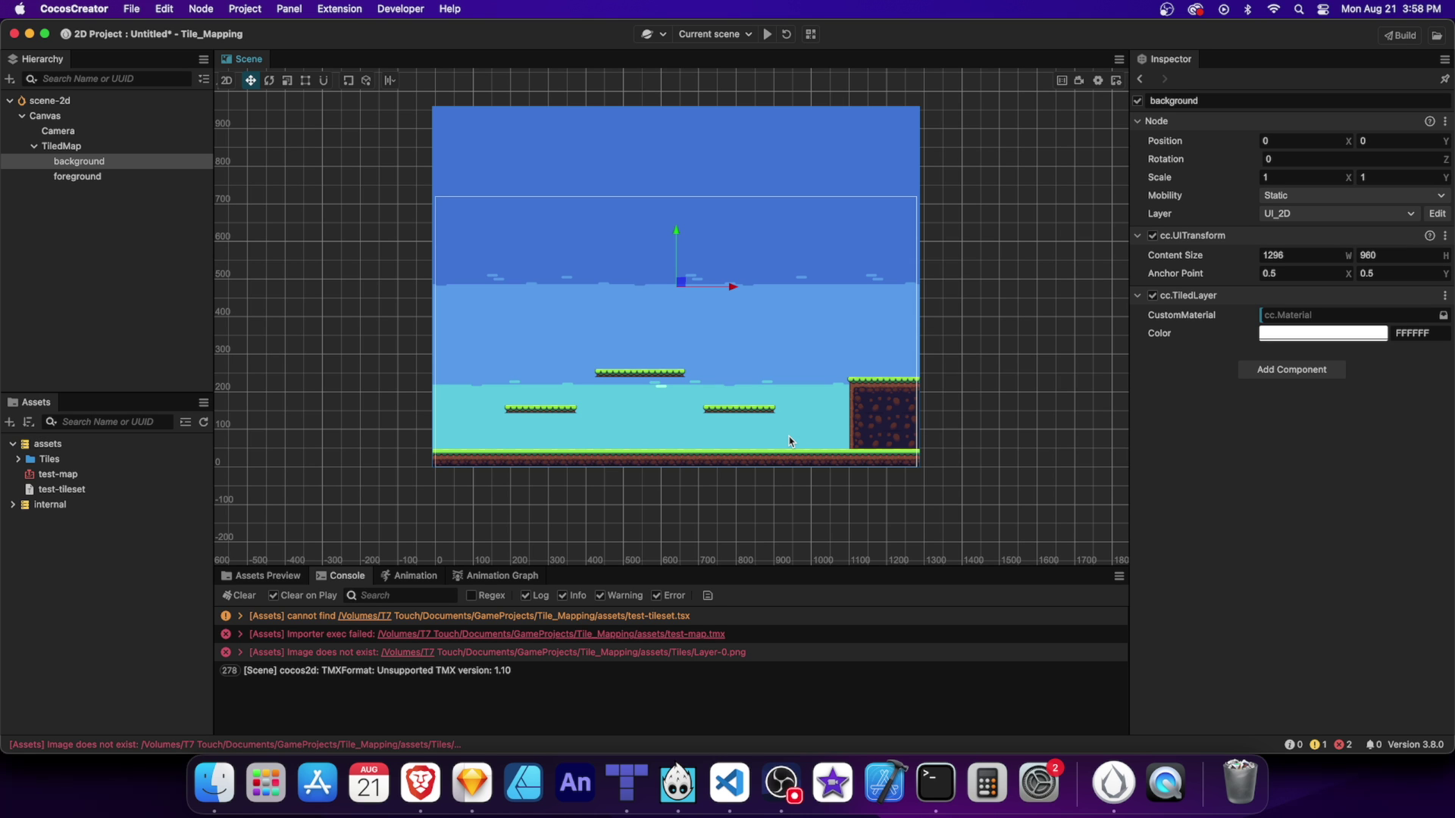
Open test-map in Tiled, stamp a floating platform and pillar into the sky, and save
double_click(76, 476)
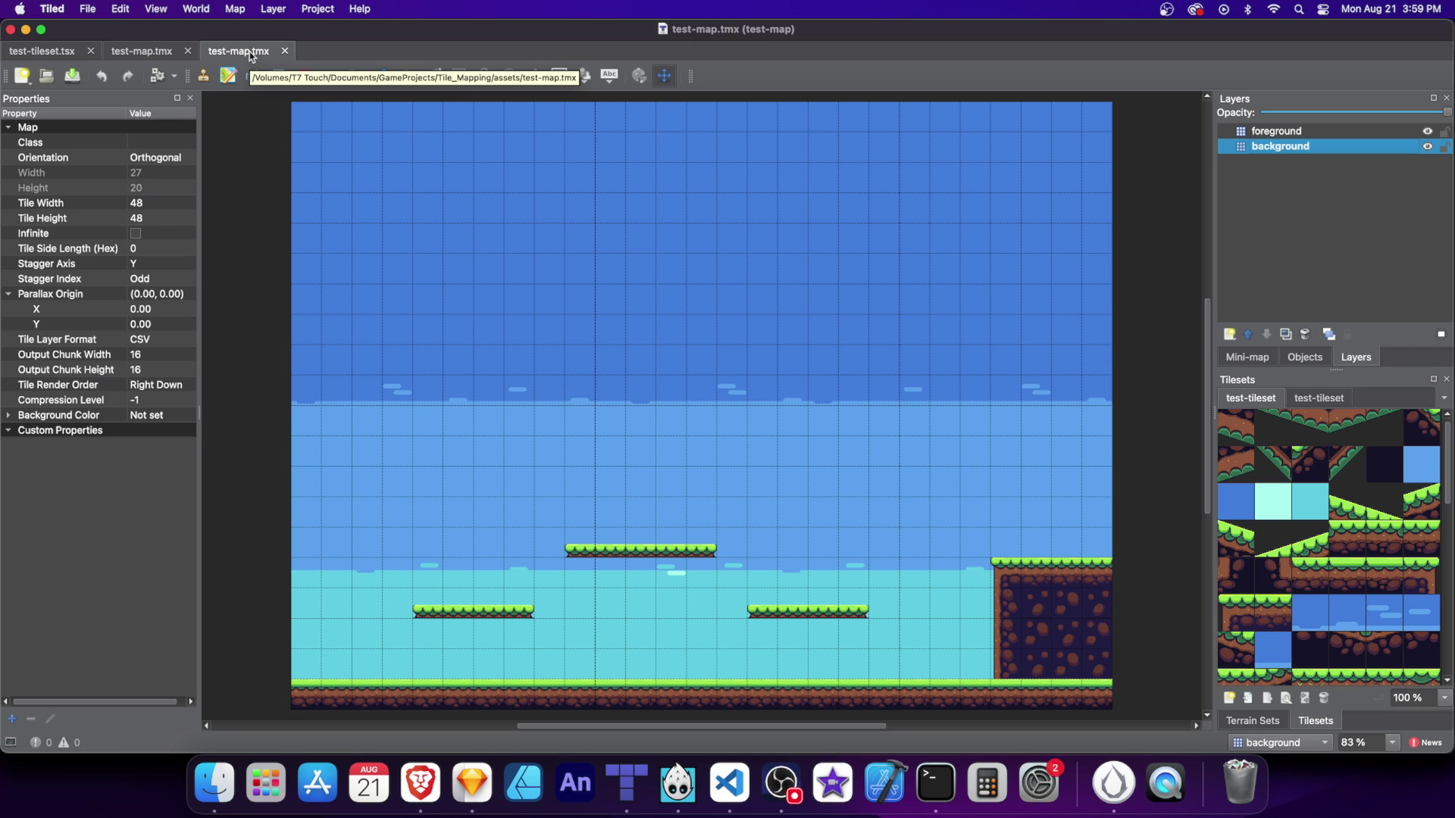
left_click(188, 51)
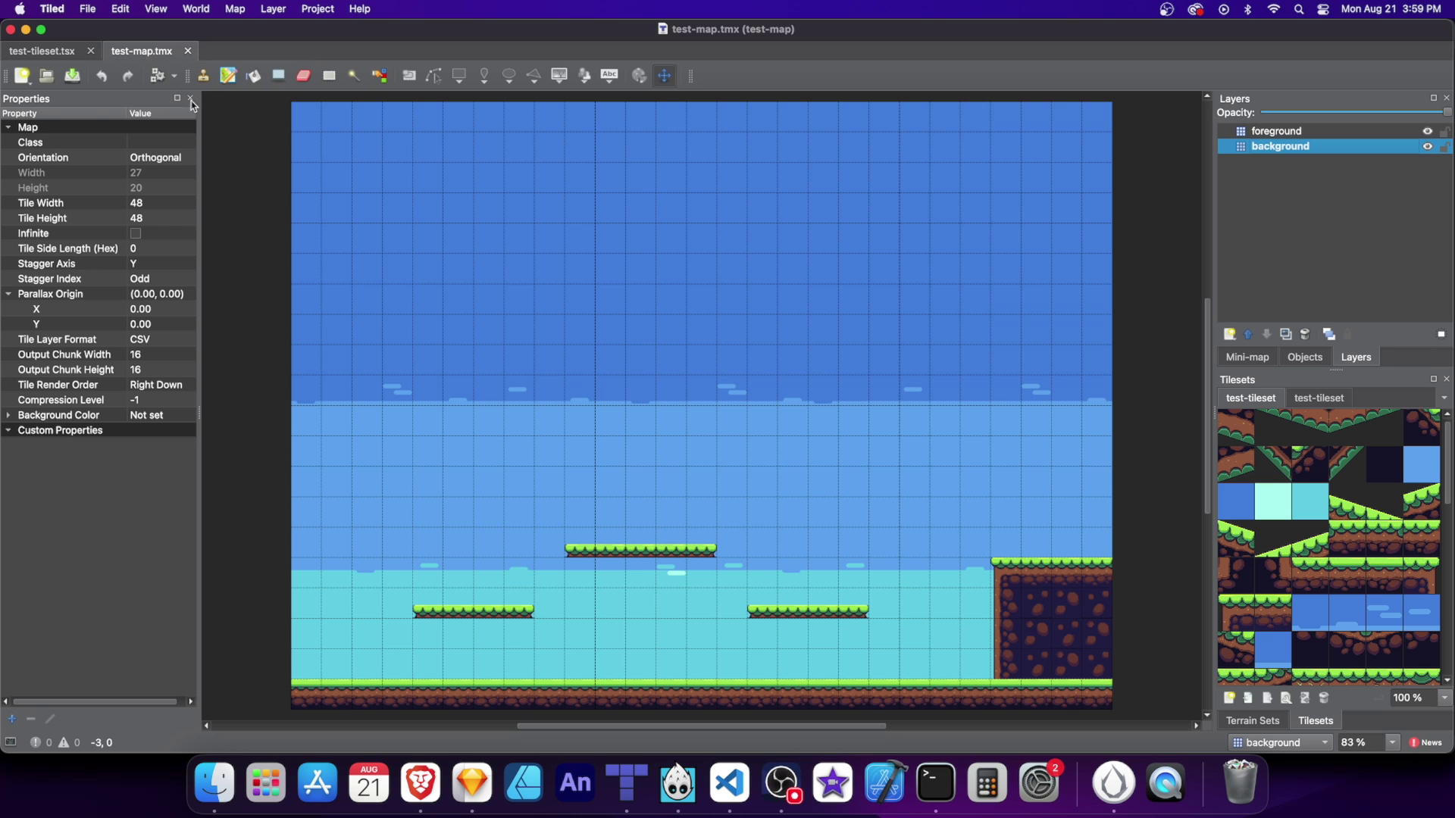
left_click(91, 52)
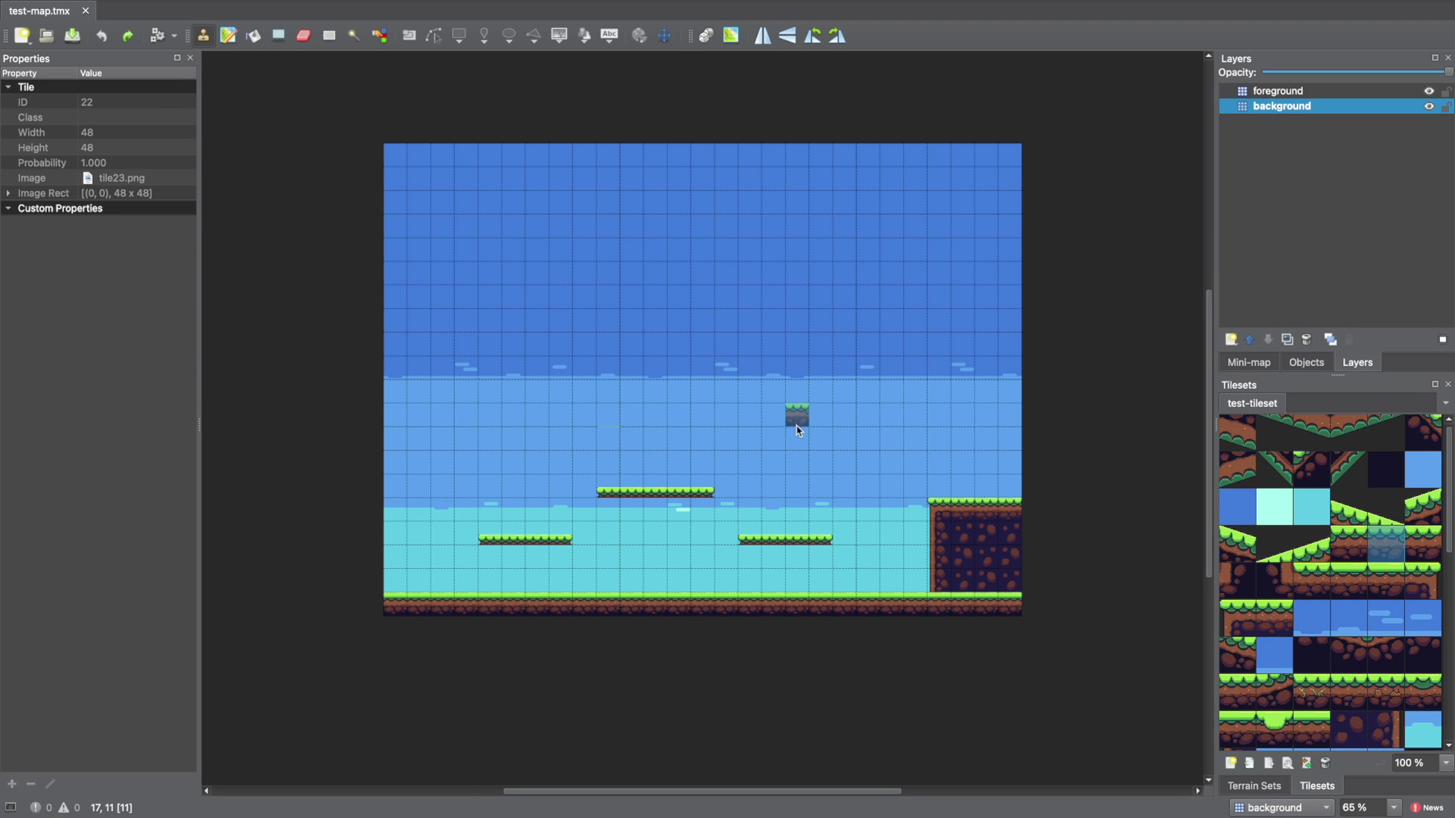
mouse_move(797, 440)
left_mouse_down()
mouse_move(783, 367)
mouse_move(715, 372)
left_mouse_up()
key("ctrl+s")
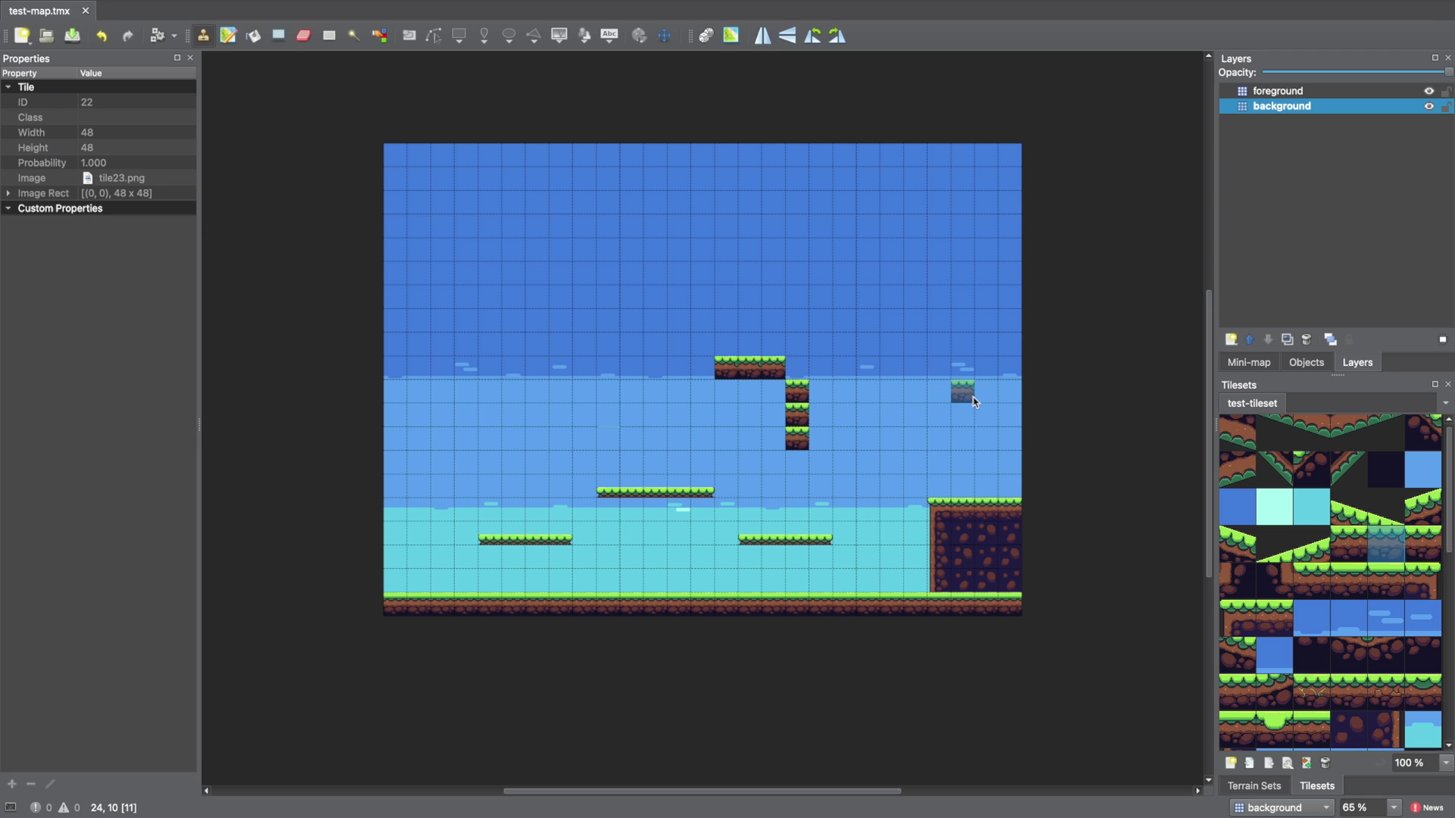
key("ctrl+Right")
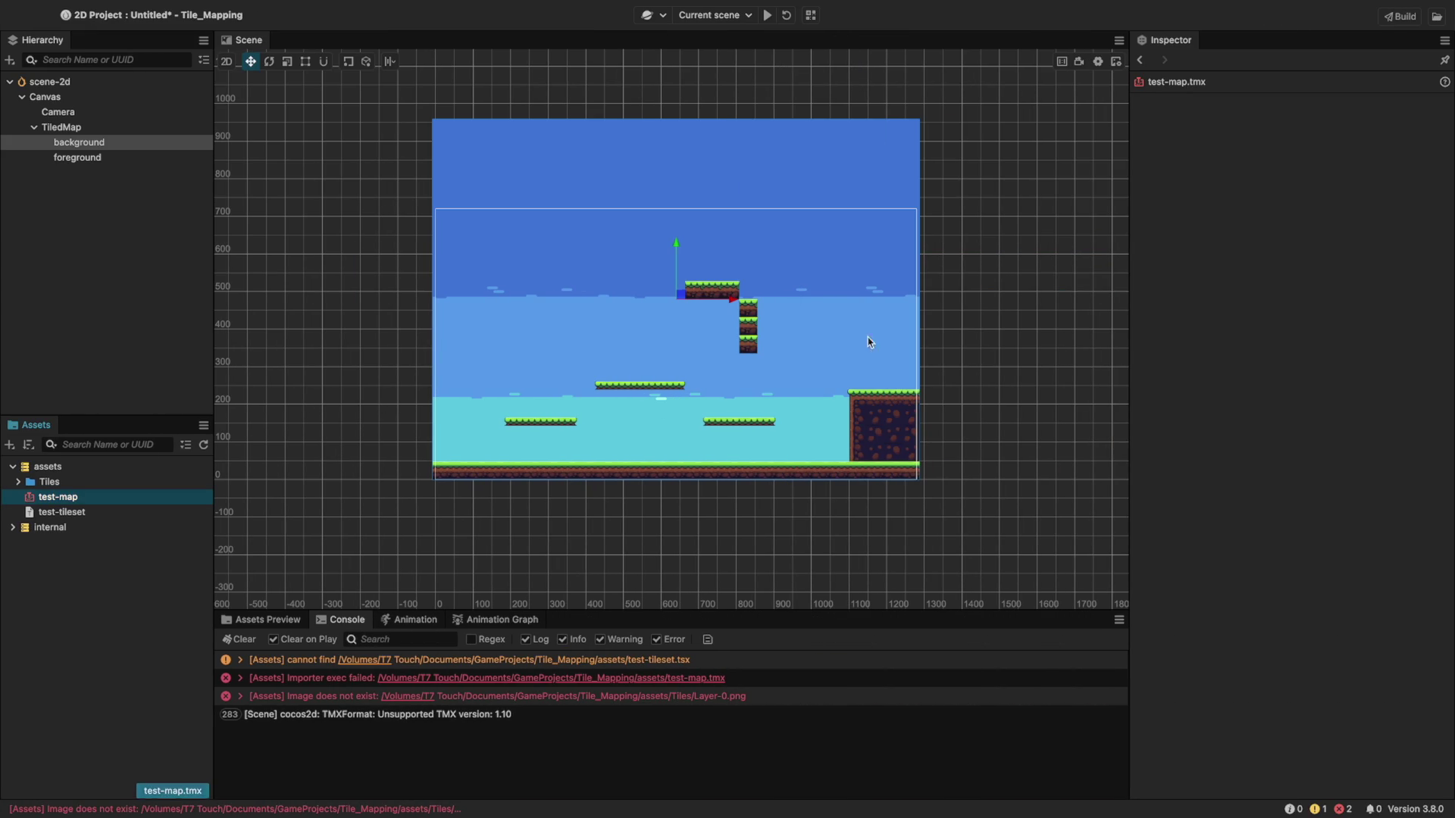
Start the in-editor scene preview, then select the foreground layer node
key("super+p")
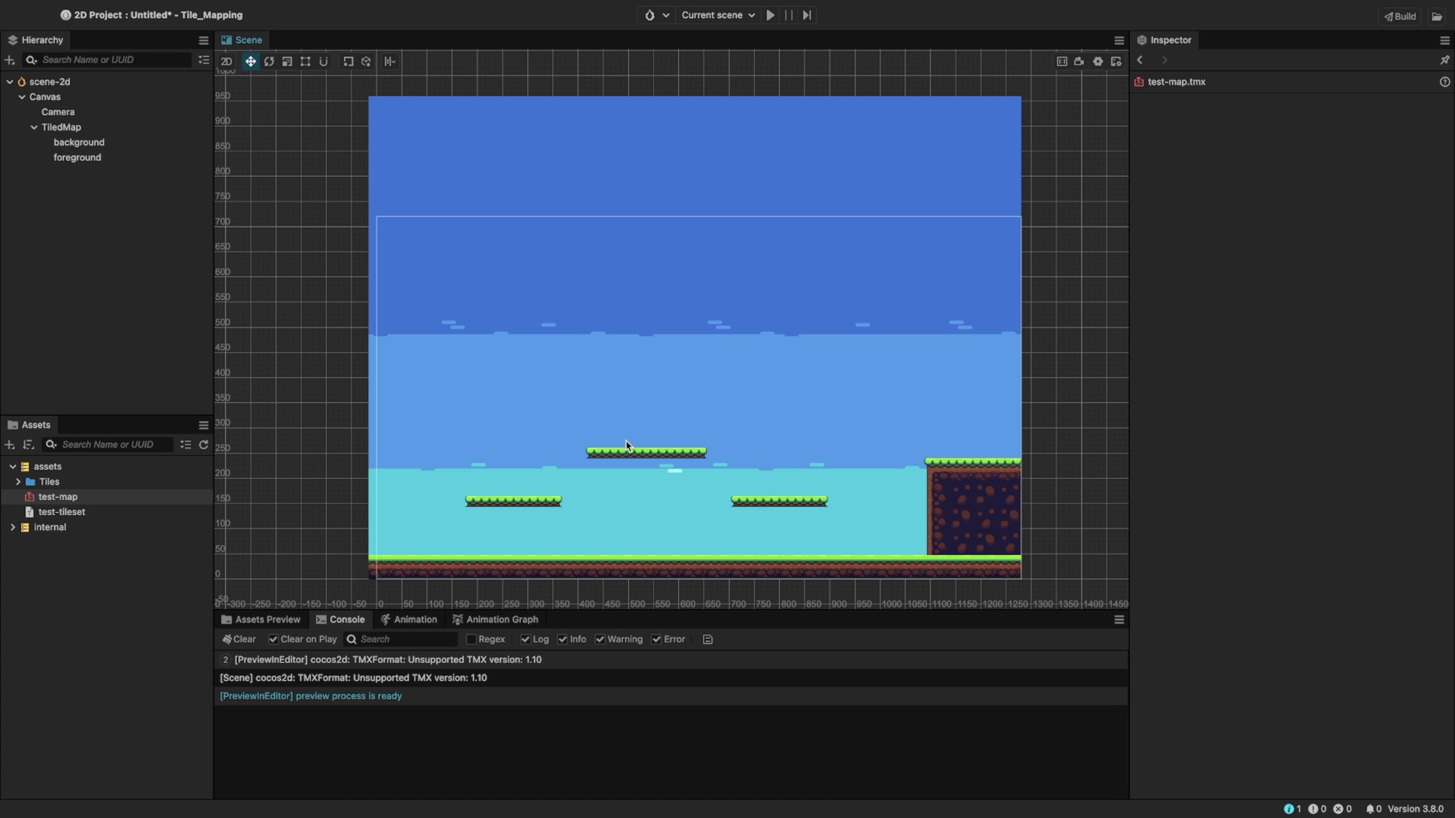
left_click(124, 159)
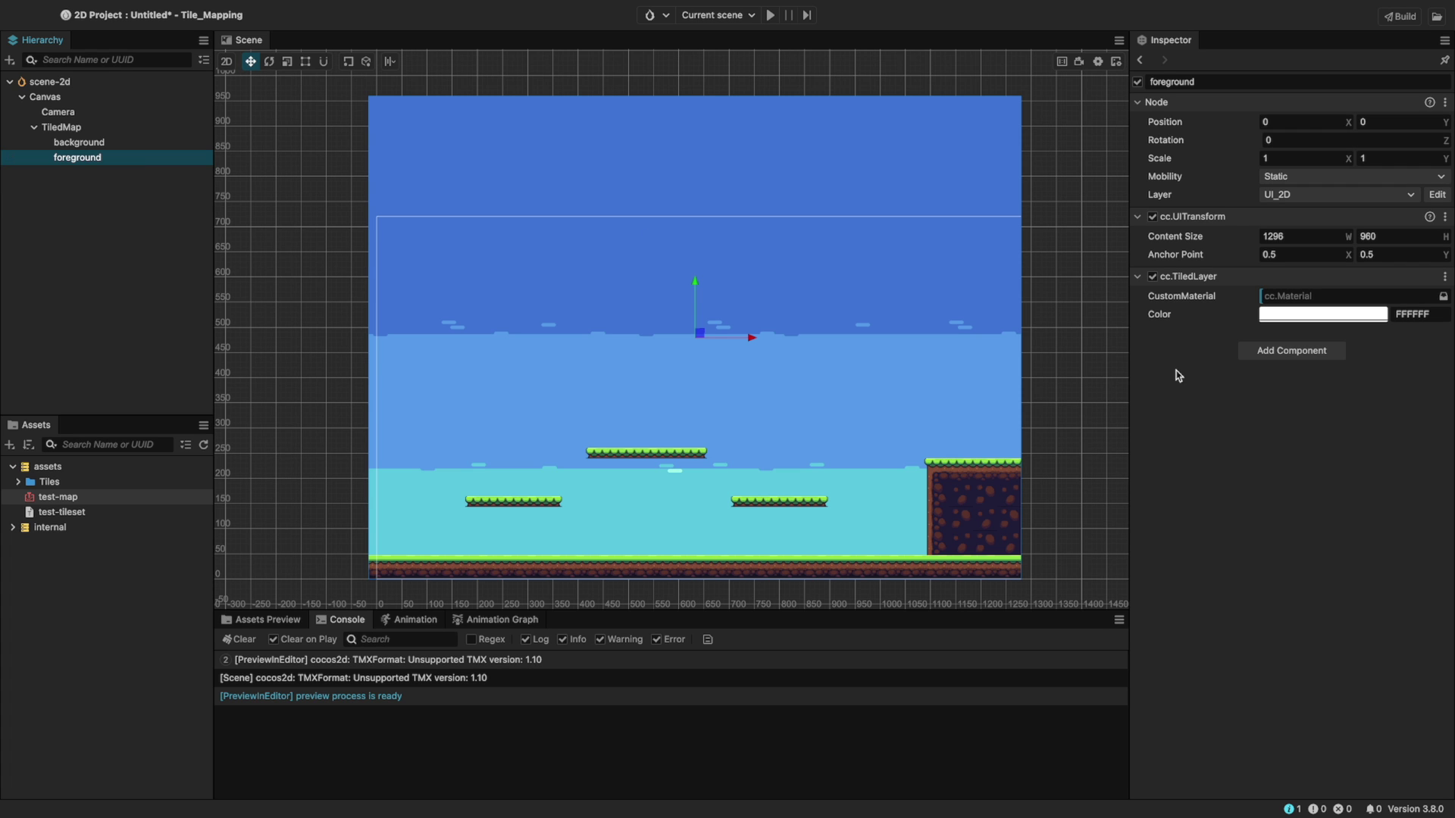
Add a BoxCollider2D to the foreground layer and shrink it to the ground strip
left_click(1244, 358)
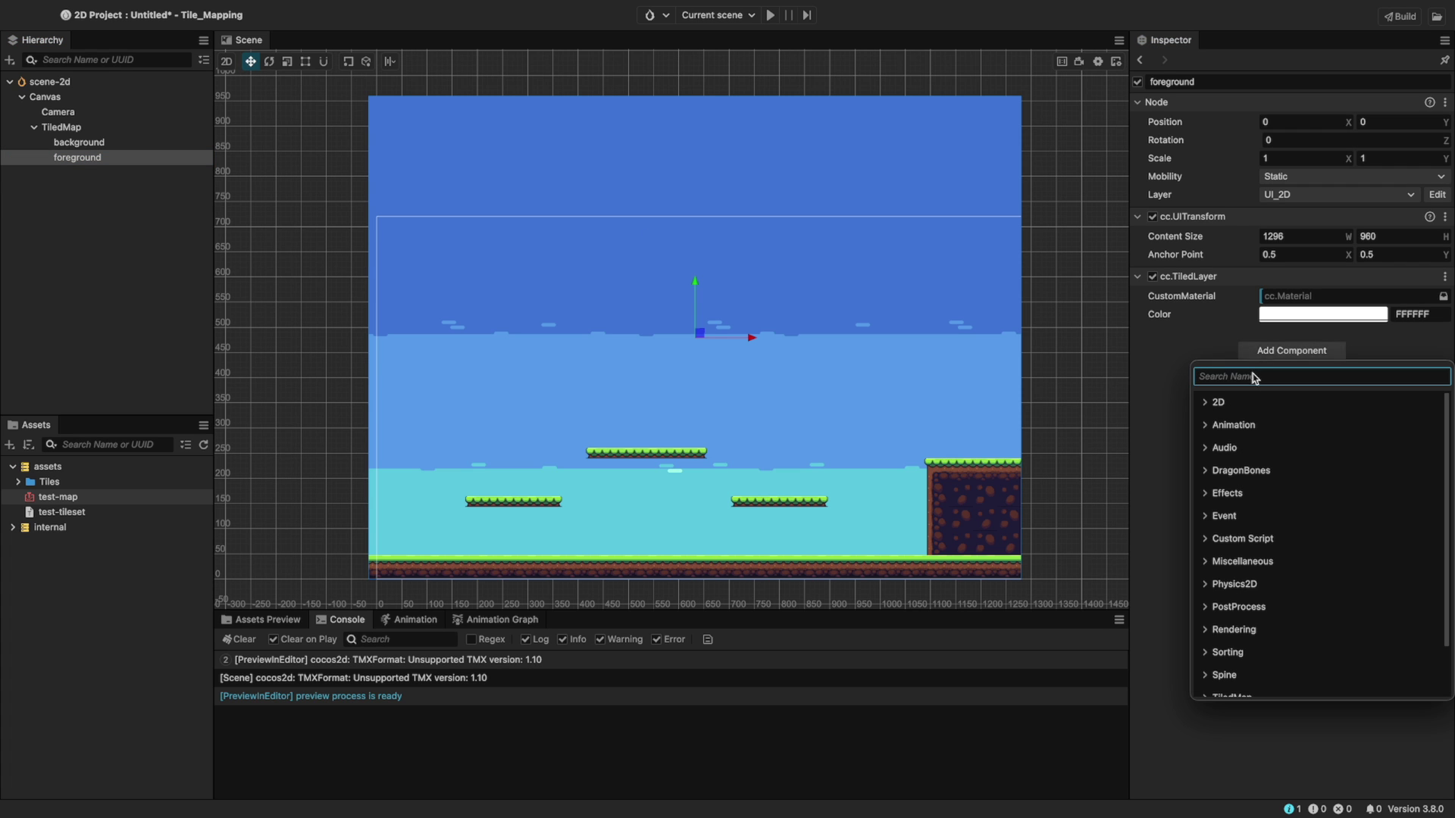
type("coll")
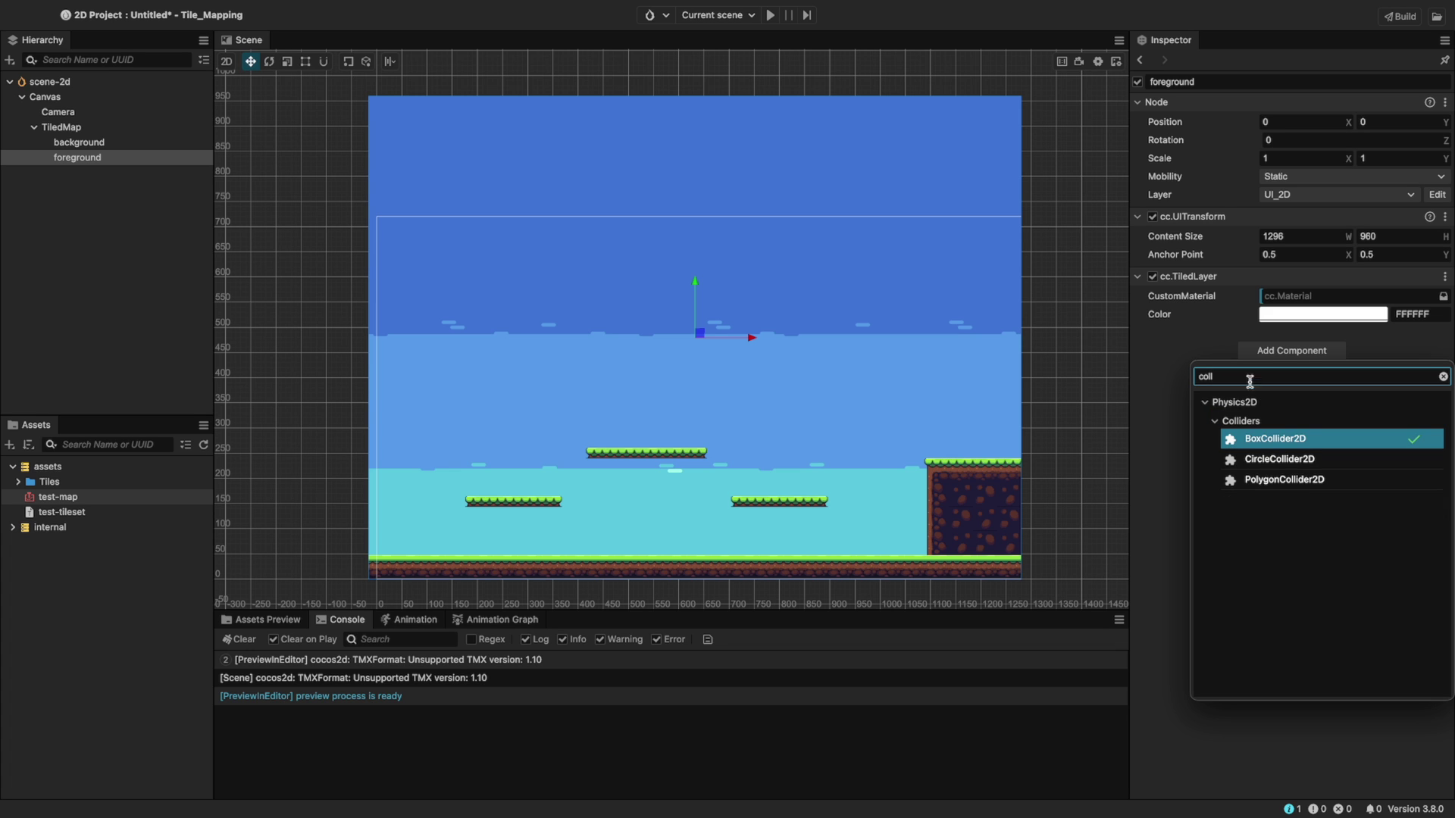
left_click(1254, 439)
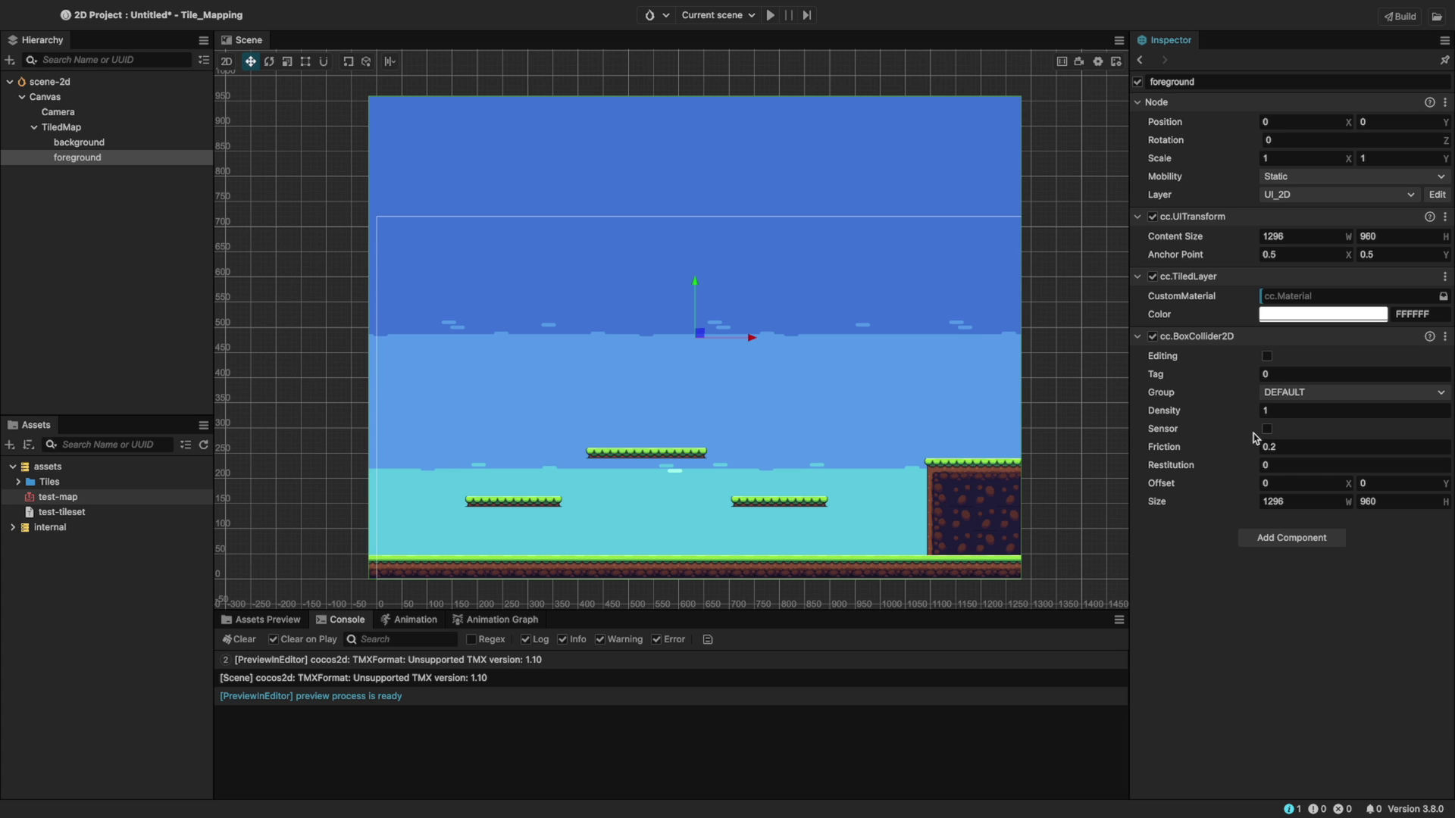
left_click(1266, 356)
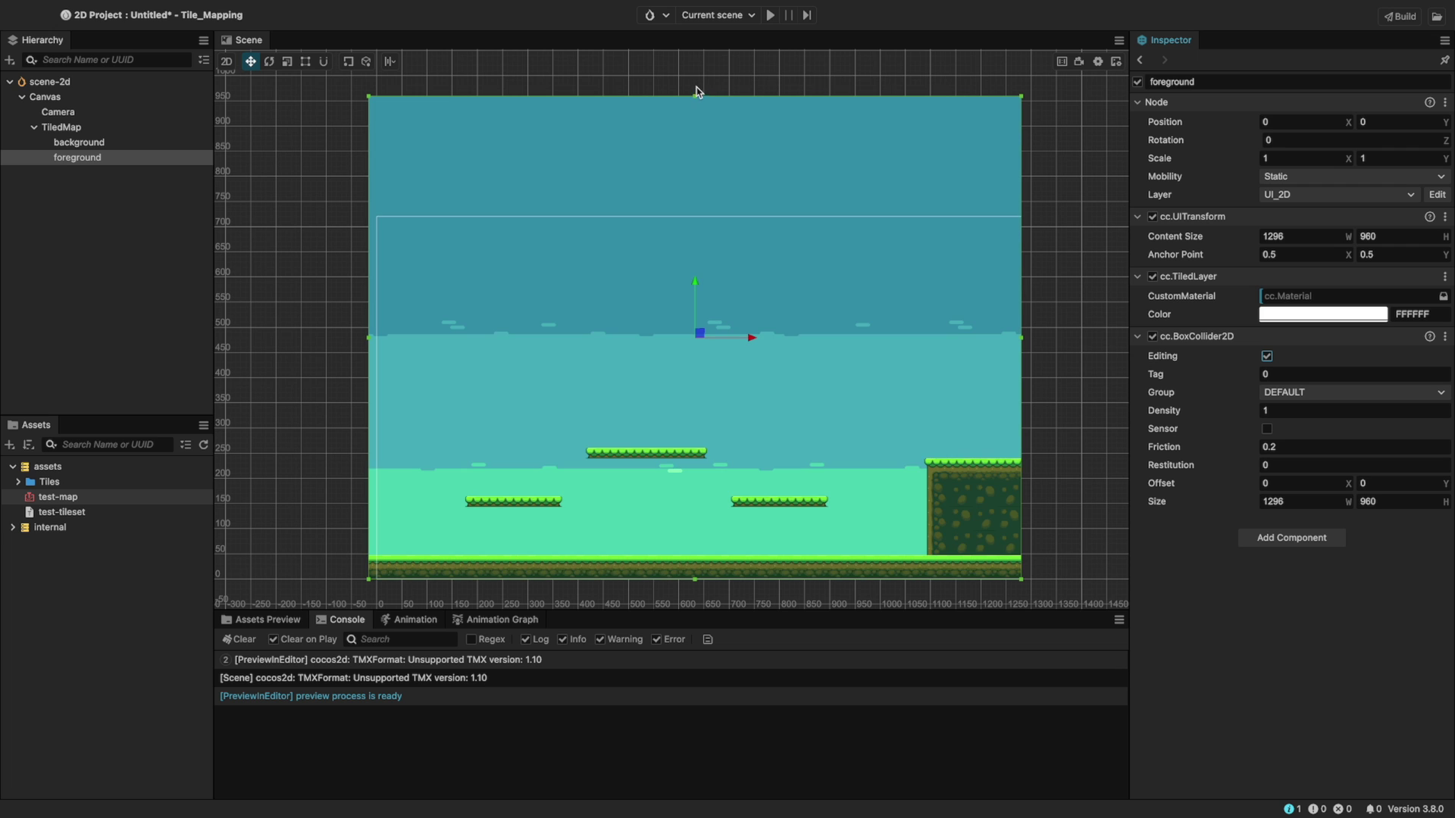
left_click_drag(695, 95, 695, 459)
Add a second BoxCollider2D and fit it to the middle floating platform
left_click(1291, 537)
type("box")
left_click(1276, 603)
left_click(1267, 543)
left_click_drag(695, 96, 695, 448)
left_click_drag(368, 453, 585, 453)
left_click_drag(1021, 453, 708, 453)
Add a RigidBody2D to the foreground layer with Type set to Static
left_click(1265, 726)
type("rigi")
key("Return")
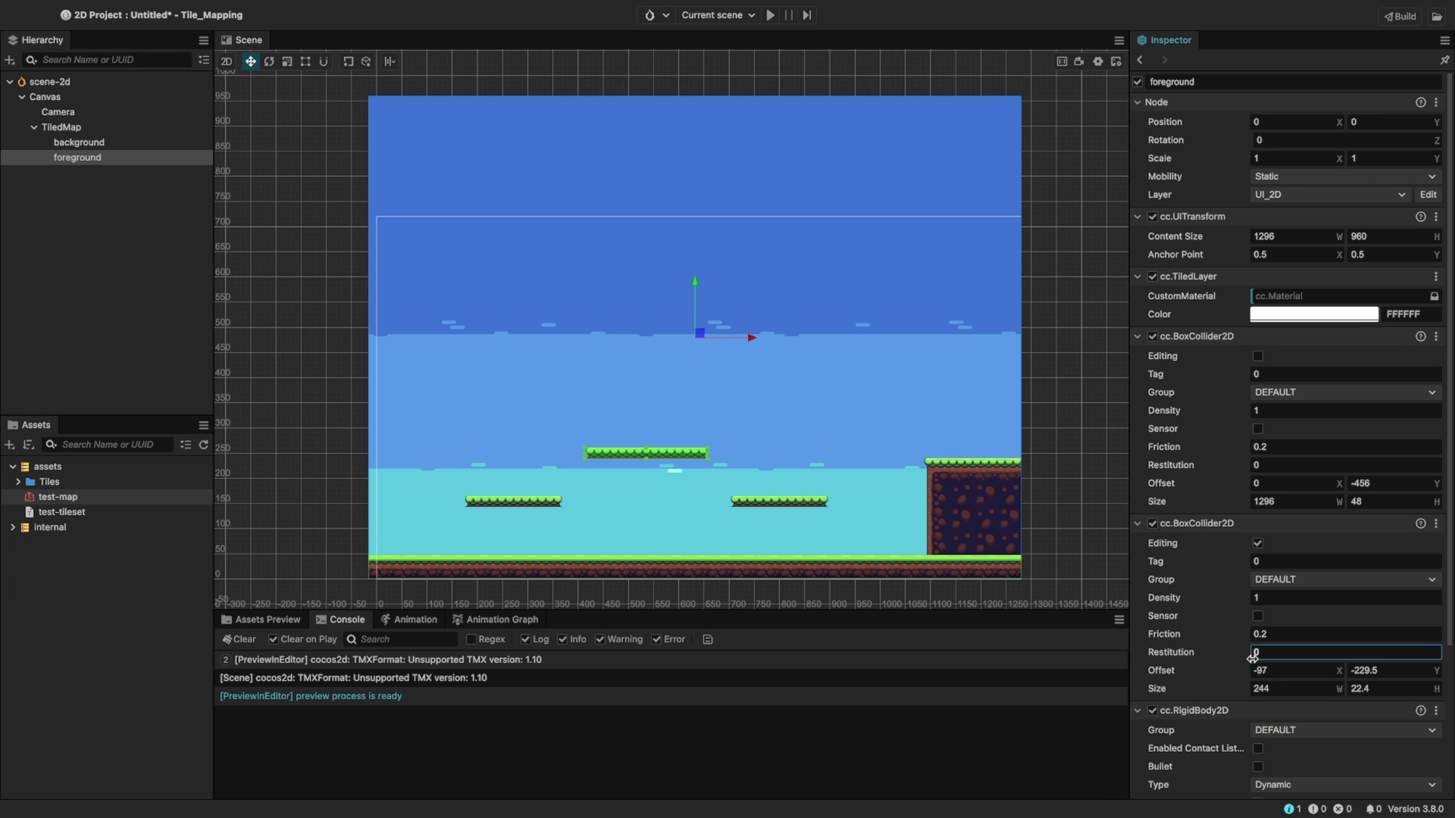
scroll(1286, 607, "down", 5)
left_click(1286, 604)
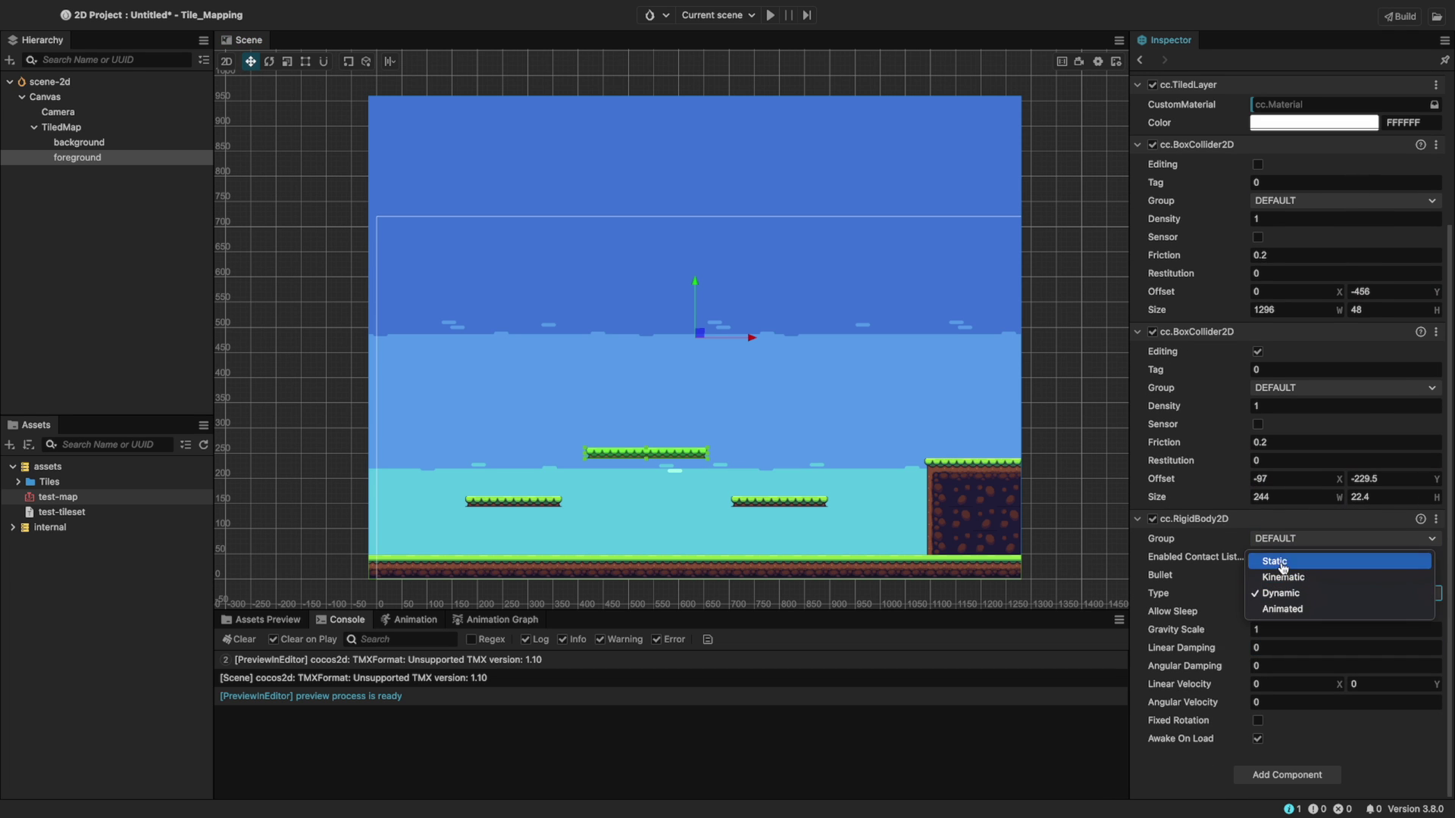
left_click(1281, 559)
Create a SpriteSplash node under Canvas and move it above the platforms
right_click(188, 96)
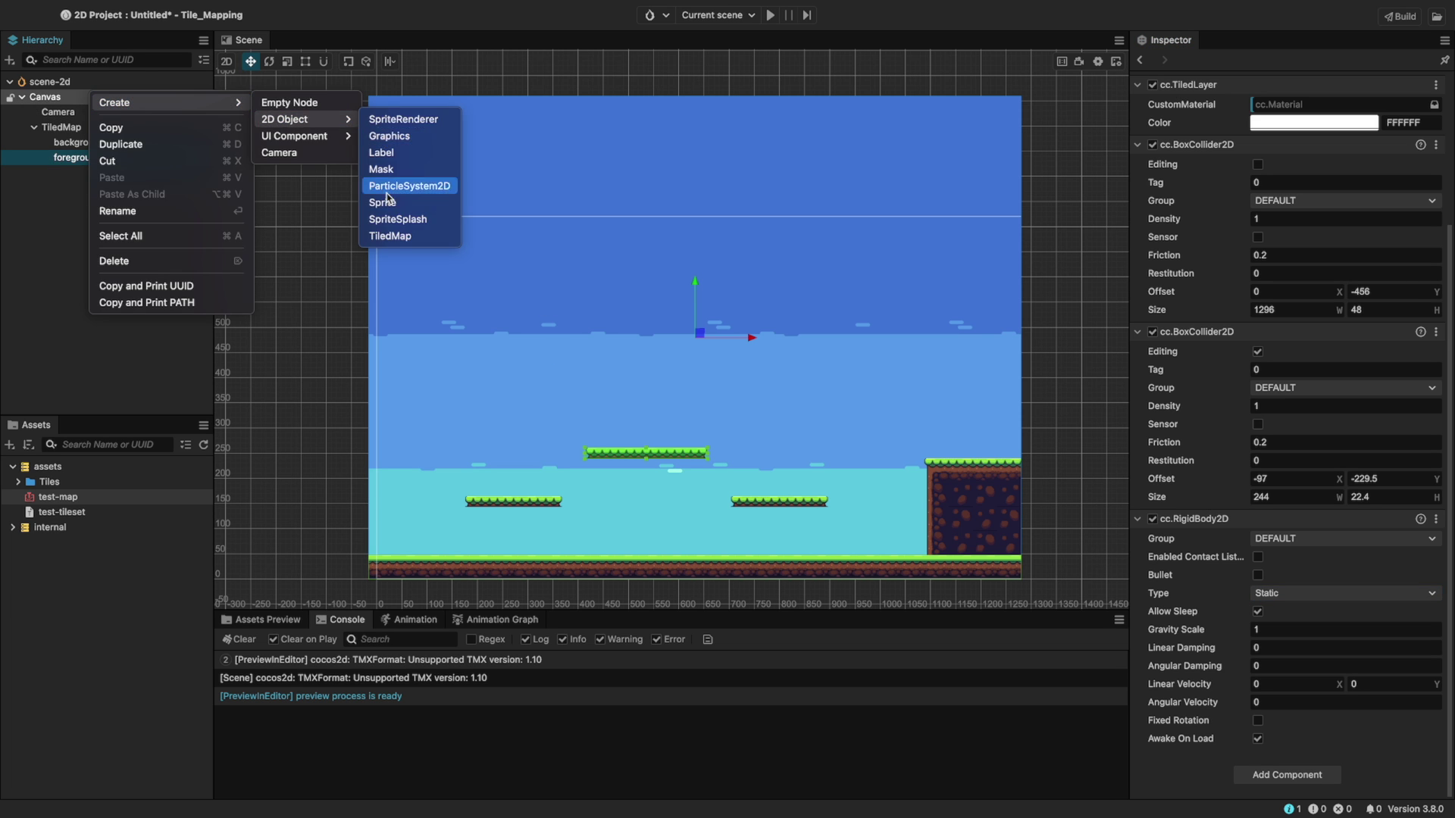
left_click(402, 225)
left_click_drag(704, 392, 713, 385)
Give the SpriteSplash a BoxCollider2D and a RigidBody2D
left_click(1280, 459)
type("box")
left_click(1280, 601)
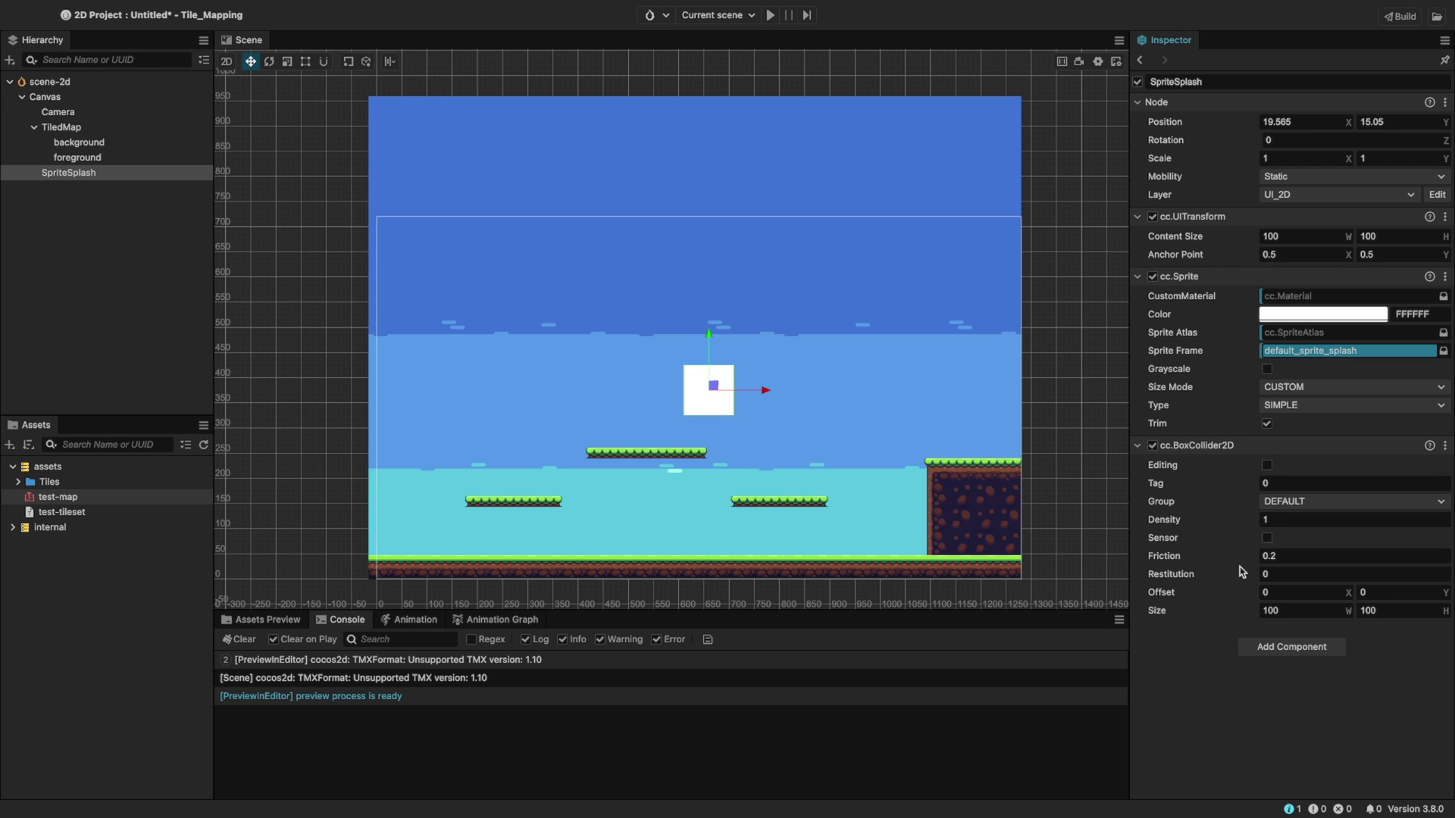
left_click(1299, 640)
left_click(1245, 638)
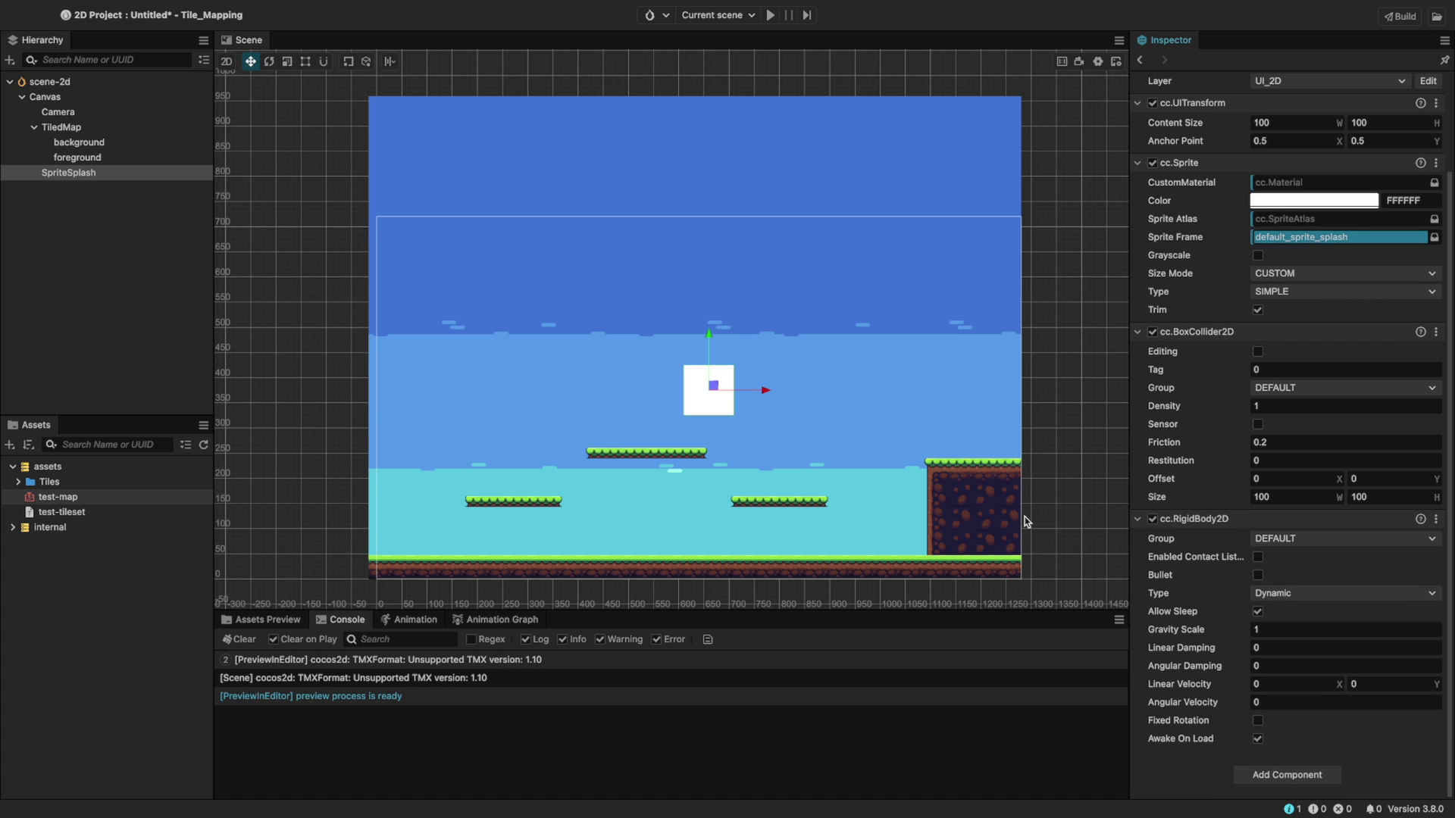
Play the scene to watch the white SpriteSplash square drop onto the ground
left_click(772, 16)
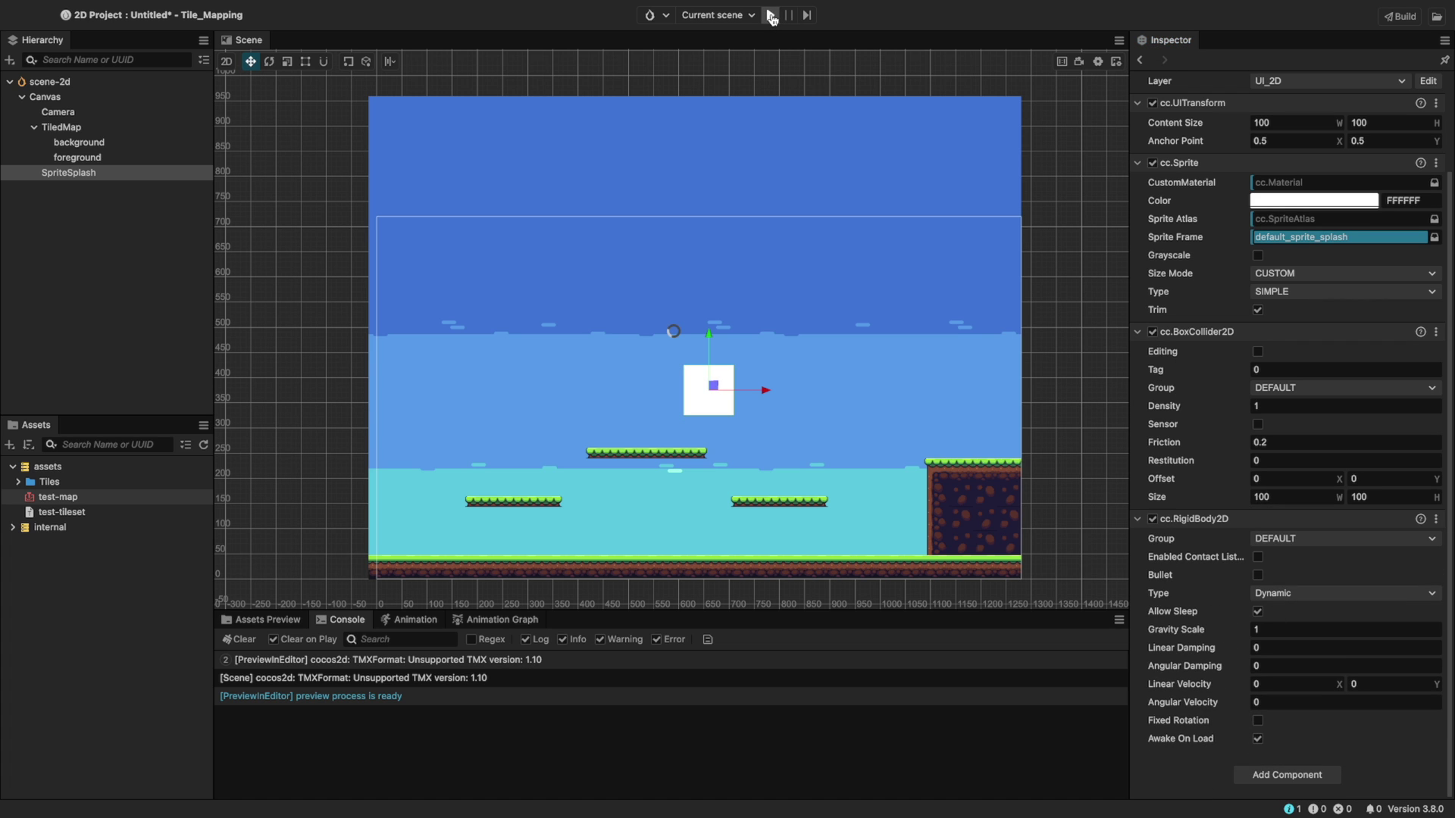